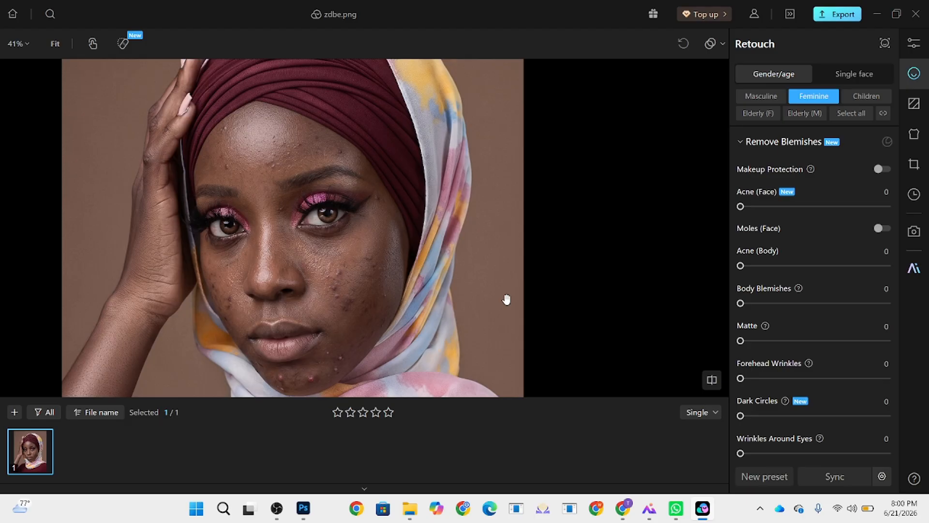
Step: Set Acne (Face), Acne (Body) and Body Blemishes to 100 and turn on mole removal for the face
click(839, 208)
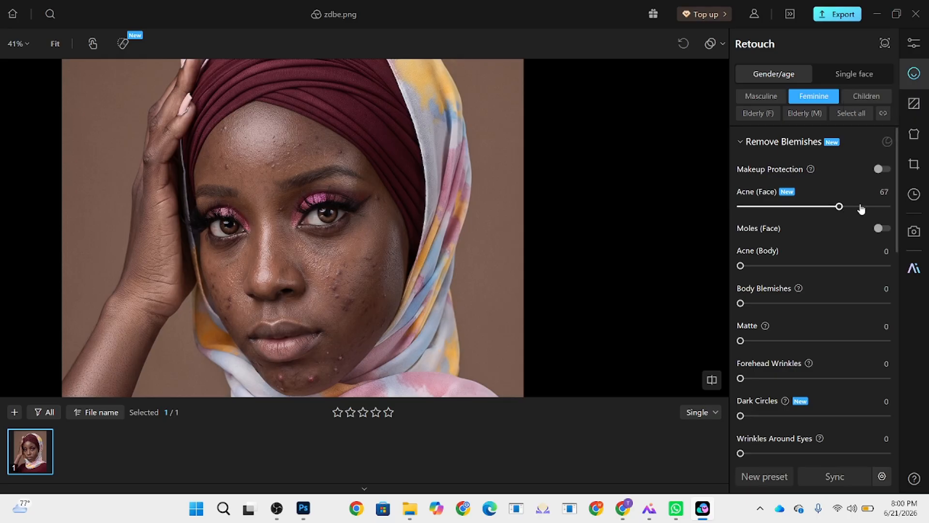
drag(861, 208, 906, 218)
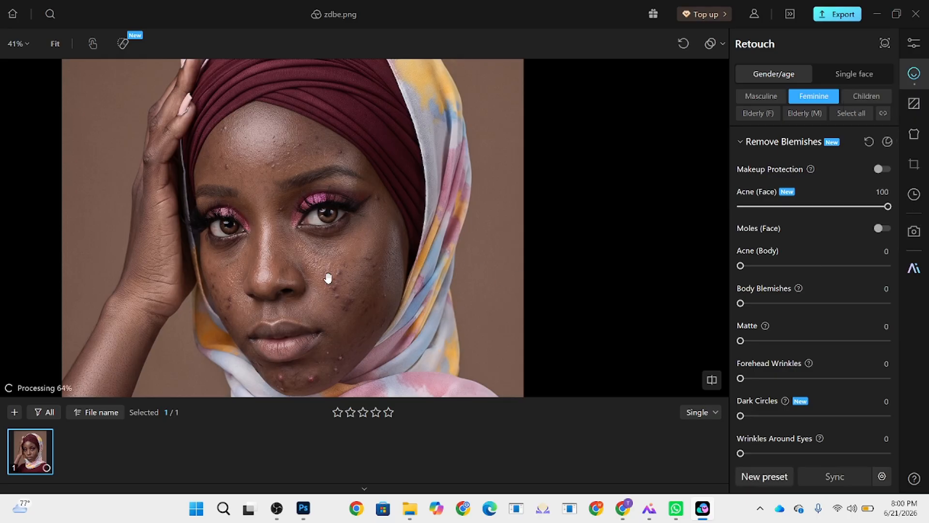
scroll(315, 281, up, 5)
scroll(266, 242, down, 8)
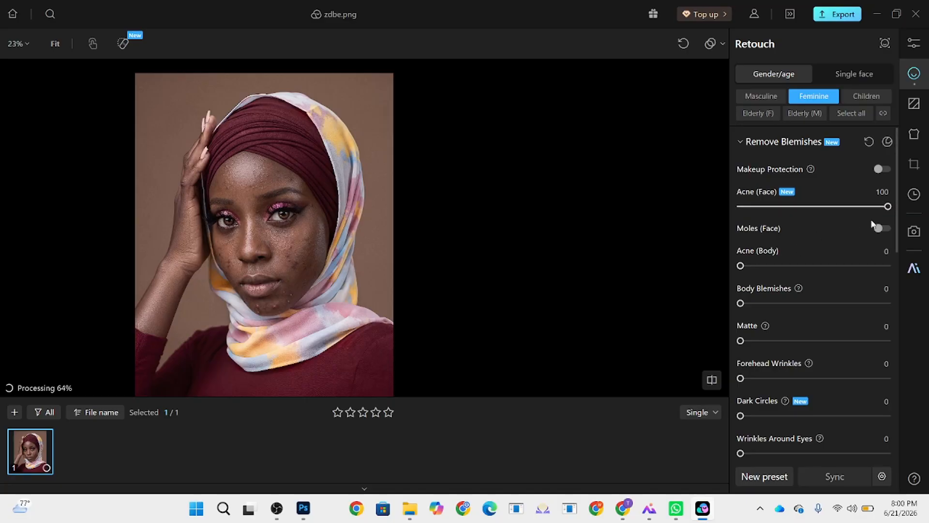
drag(886, 264, 898, 268)
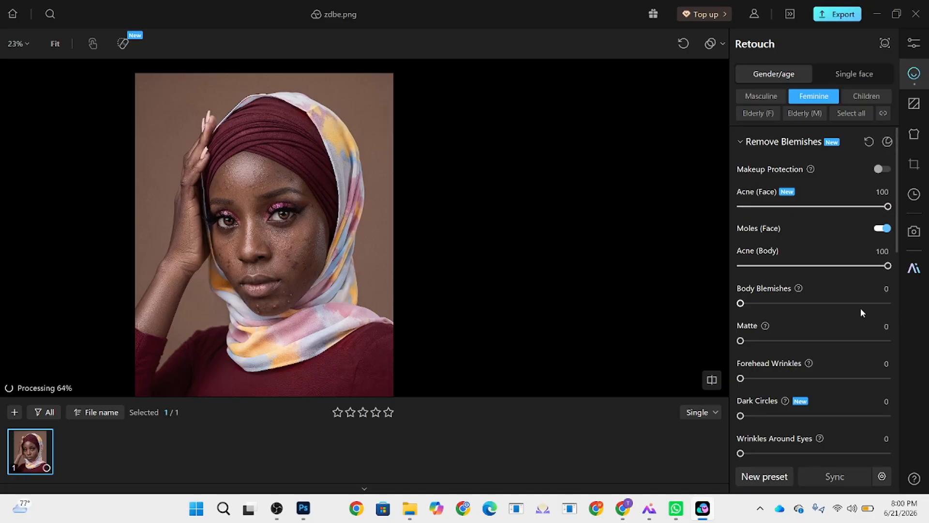
drag(858, 303, 914, 309)
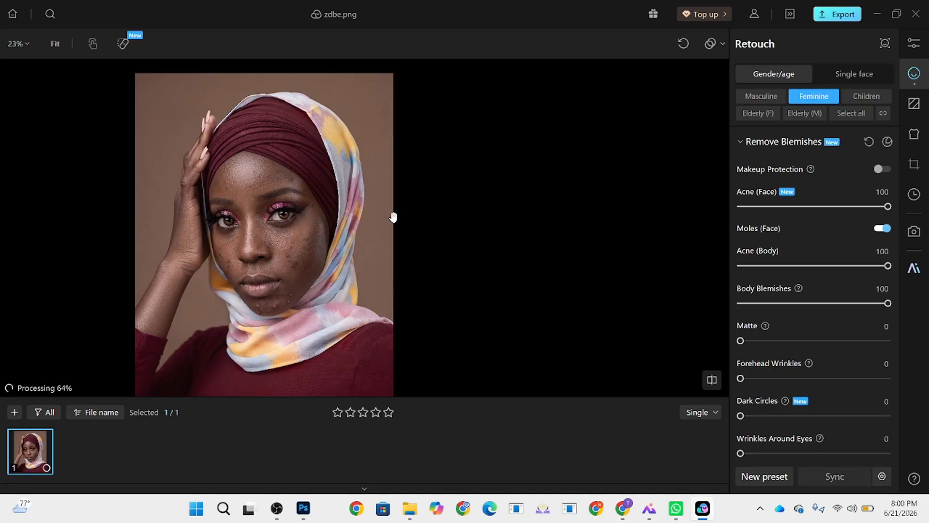
scroll(296, 276, up, 5)
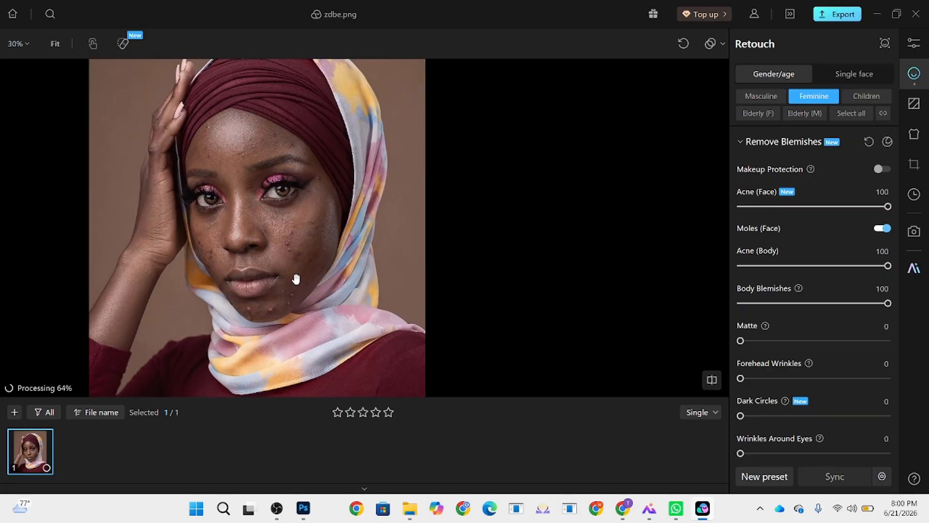
drag(281, 224, 301, 274)
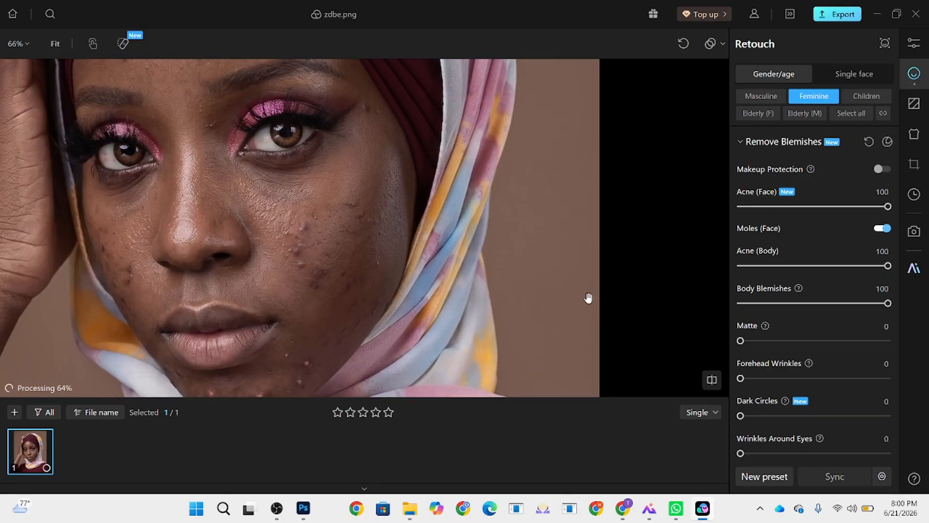
Step: Reduce the facial wrinkles with Dark Circles 63, Forehead Wrinkles 100 and Wrinkles Around Eyes 81
scroll(771, 376, down, 2)
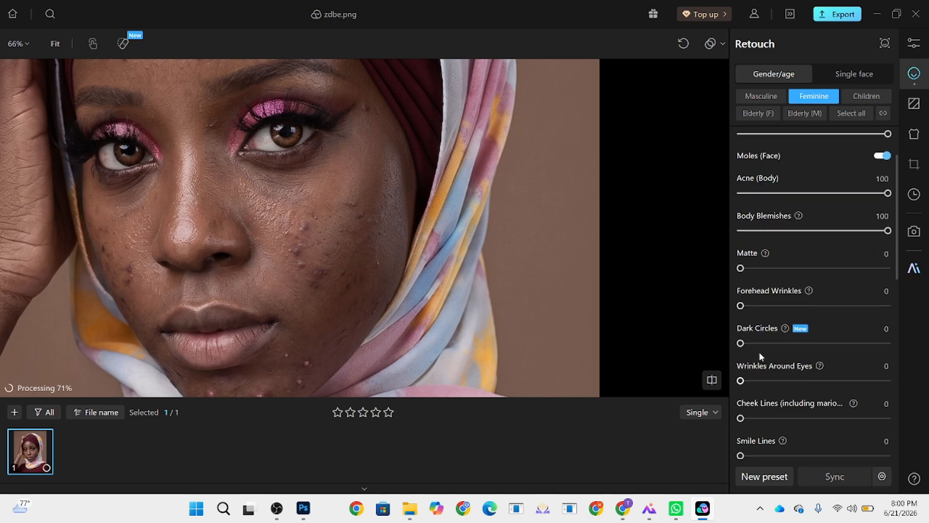
drag(745, 344, 833, 346)
drag(779, 306, 914, 307)
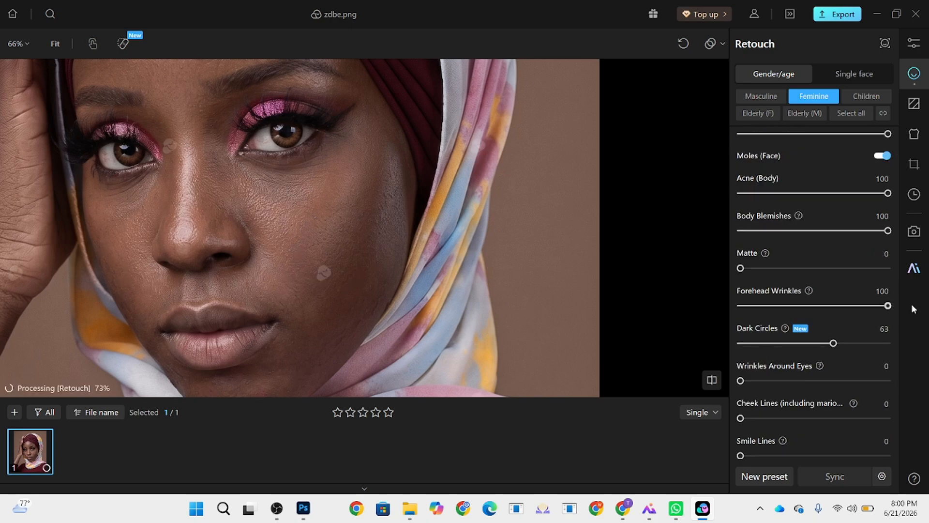
drag(796, 385, 862, 382)
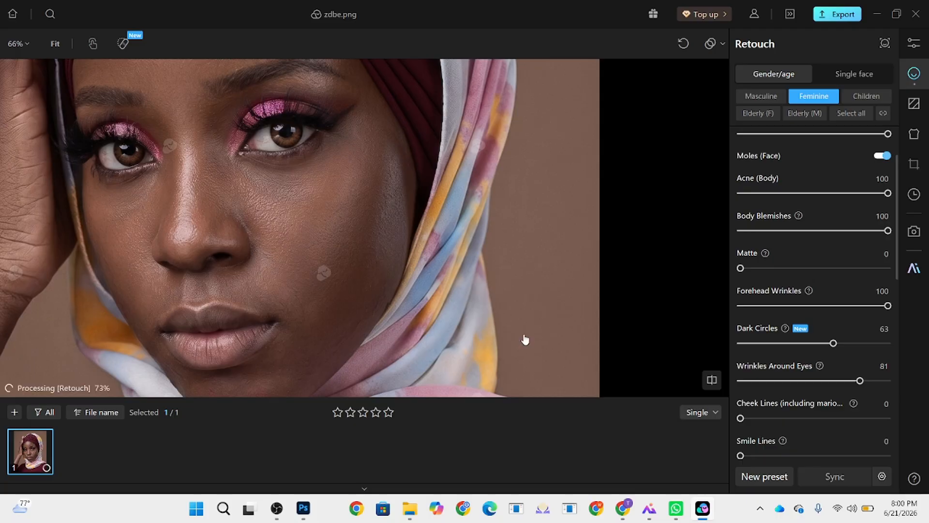
drag(364, 303, 382, 210)
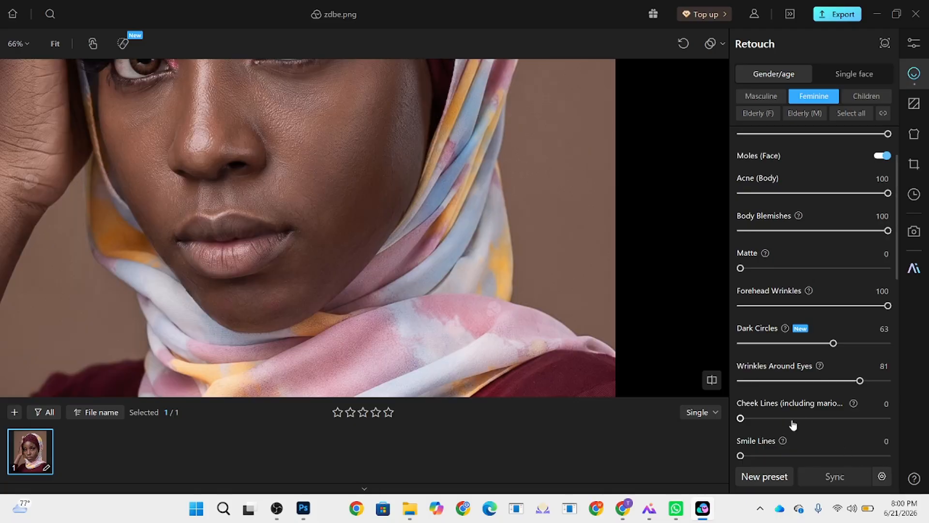
Step: Soften the portrait's facial lines by setting Cheek Lines to 49 and Smile Lines to 72
drag(793, 418, 813, 418)
drag(804, 455, 847, 454)
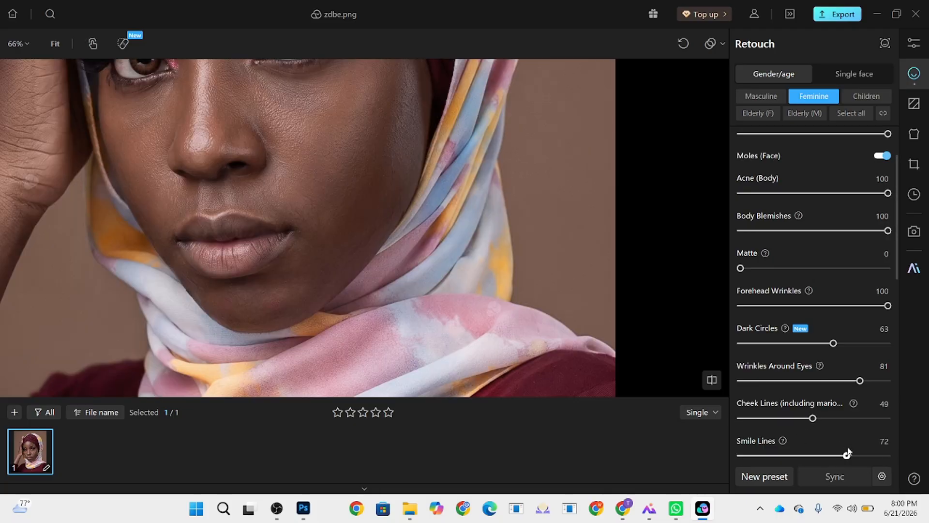
scroll(332, 255, down, 2)
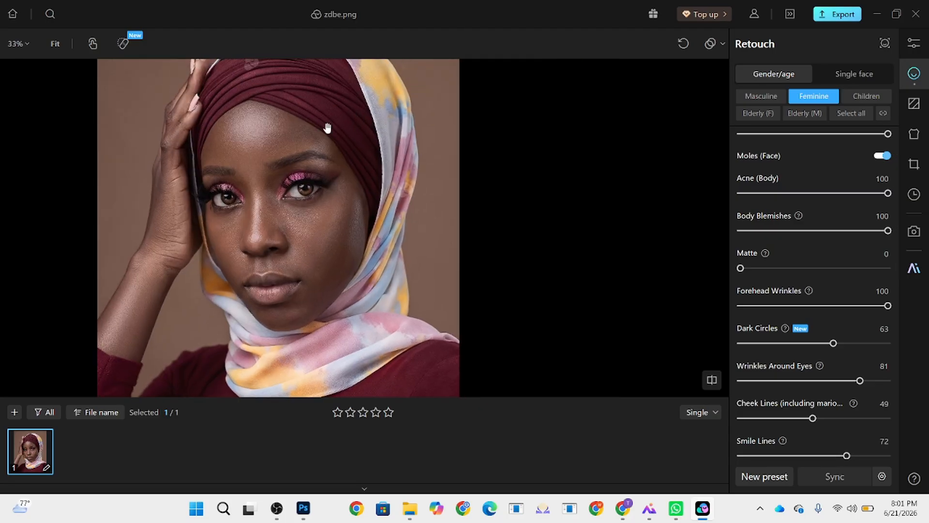
scroll(268, 143, up, 1)
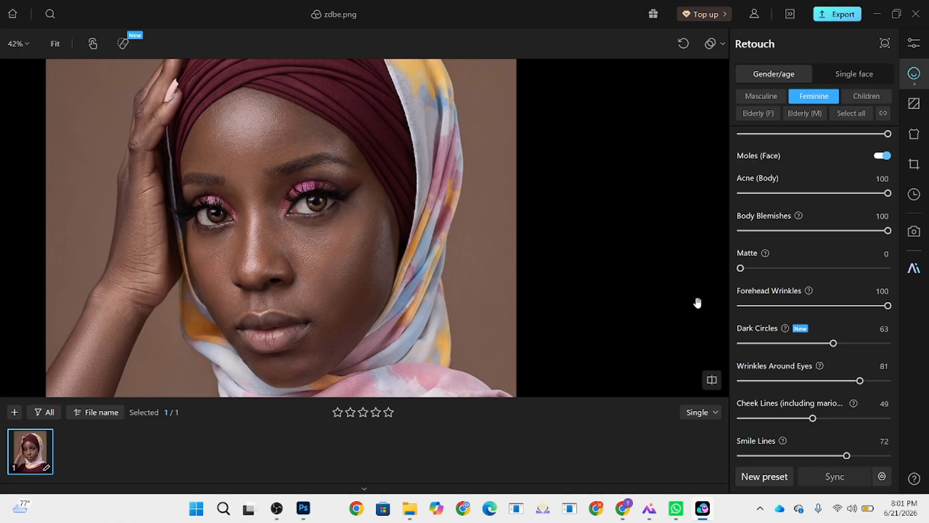
Step: Apply face Frequency Separation in the Skin settings at 87 with high-frequency enhancement at 21
scroll(810, 324, down, 4)
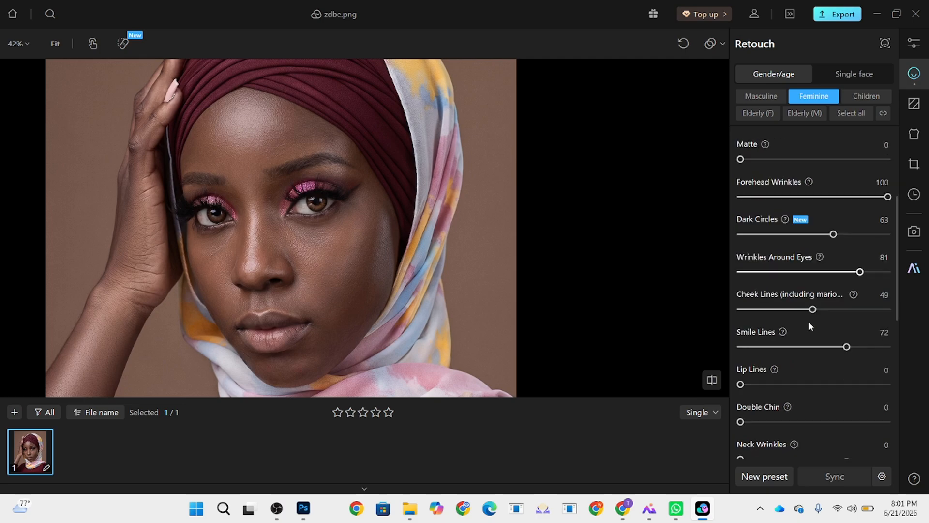
scroll(810, 324, down, 6)
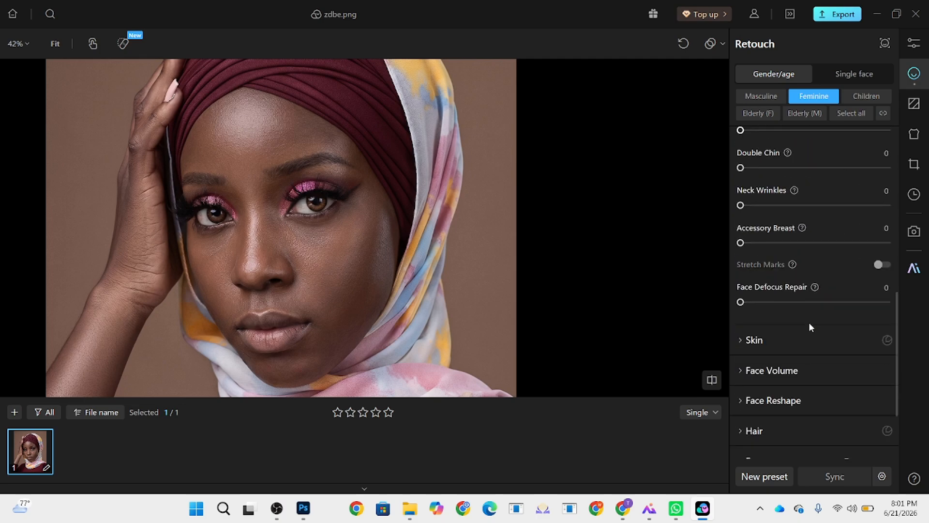
click(753, 341)
scroll(799, 345, down, 1)
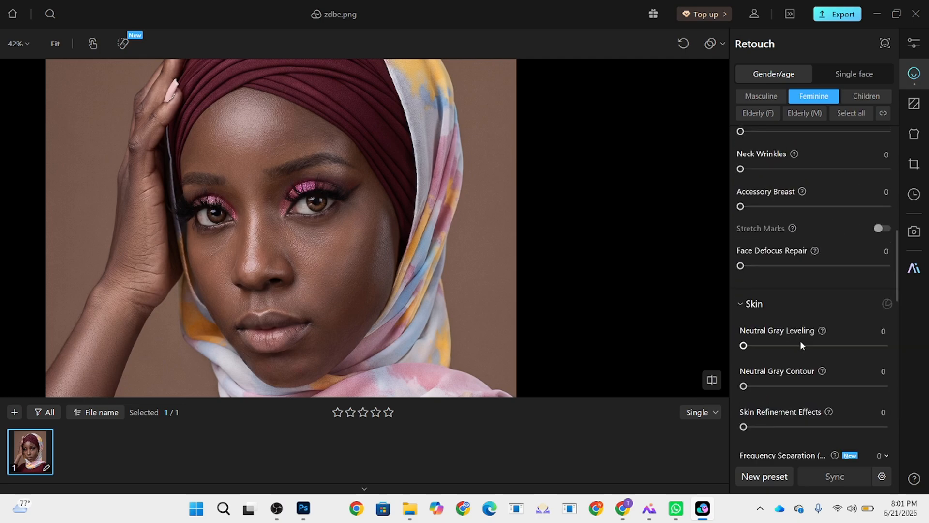
scroll(800, 345, down, 3)
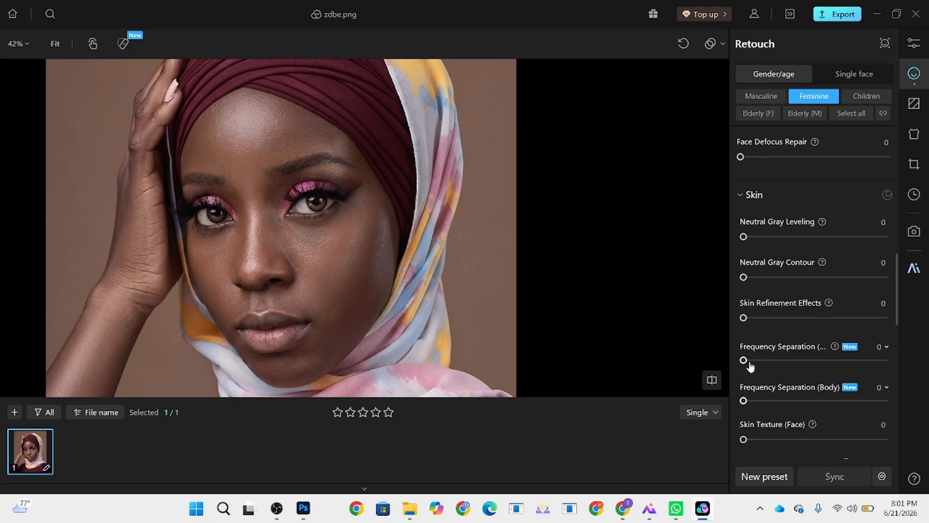
drag(749, 366, 826, 363)
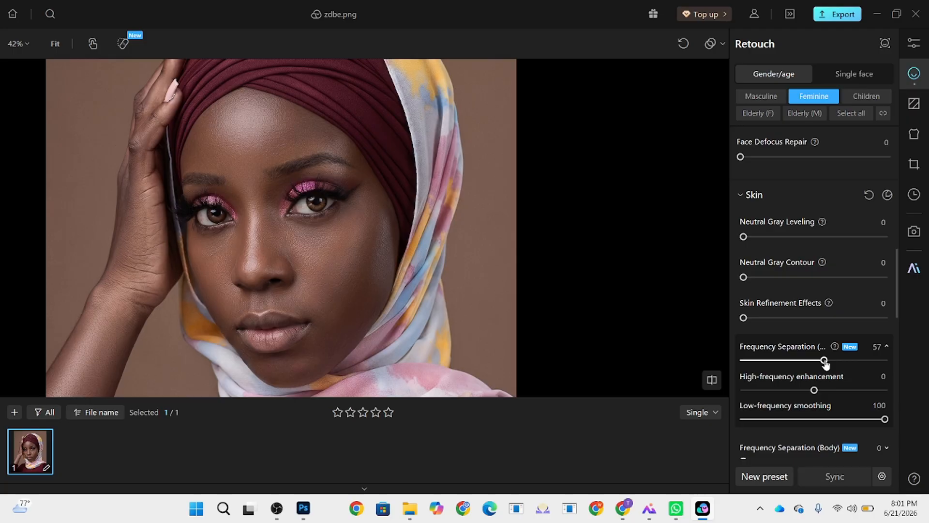
click(828, 390)
drag(824, 360, 867, 360)
Step: Set Skin Refinement Effects to 59, Neutral Gray Leveling to 66 and Neutral Gray Contour to 80, and compare with the original photo
drag(791, 318, 827, 318)
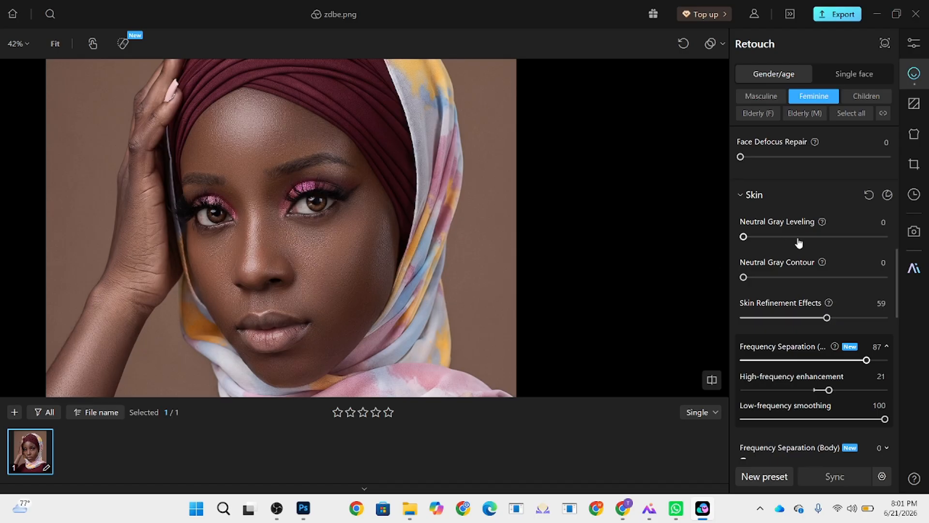
drag(801, 237, 838, 238)
drag(847, 277, 857, 277)
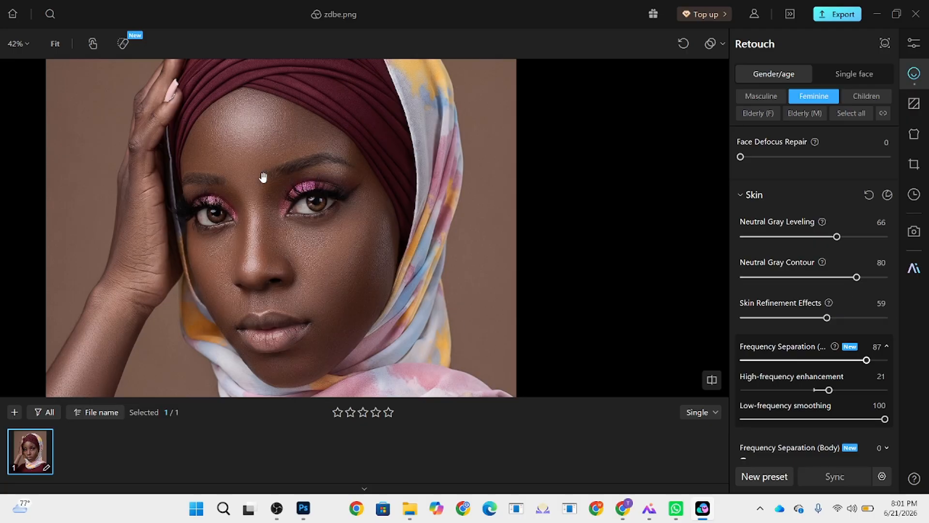
key(space)
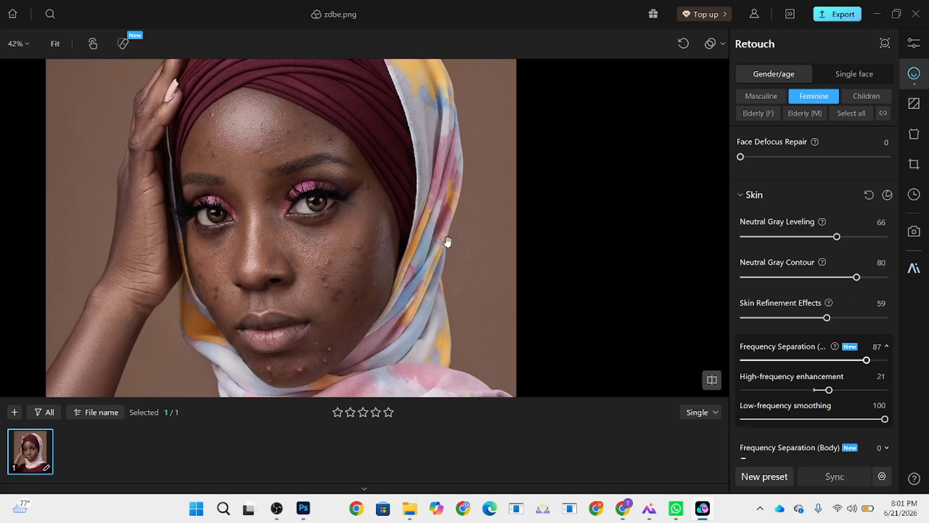
key(space)
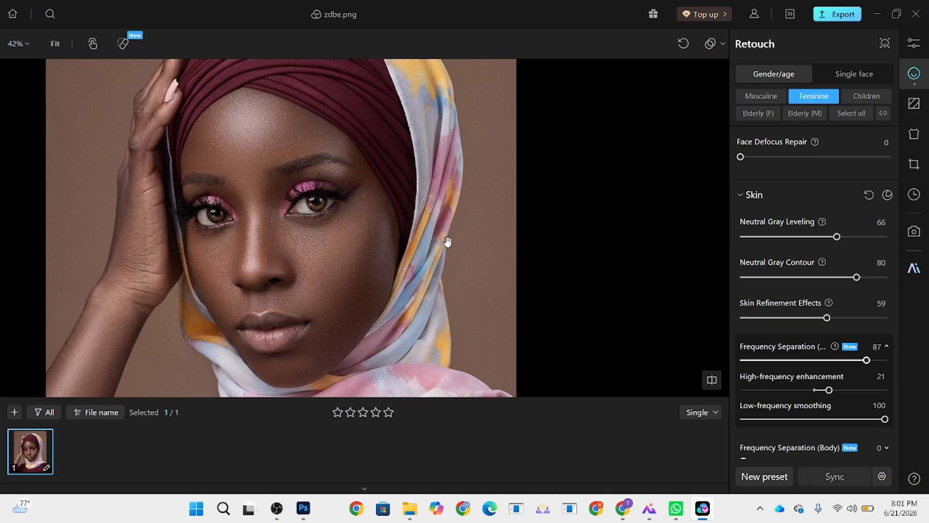
Step: Apply Frequency Separation (Body) at 67 with high-frequency enhancement at 36 and low-frequency smoothing at 66
scroll(830, 388, down, 3)
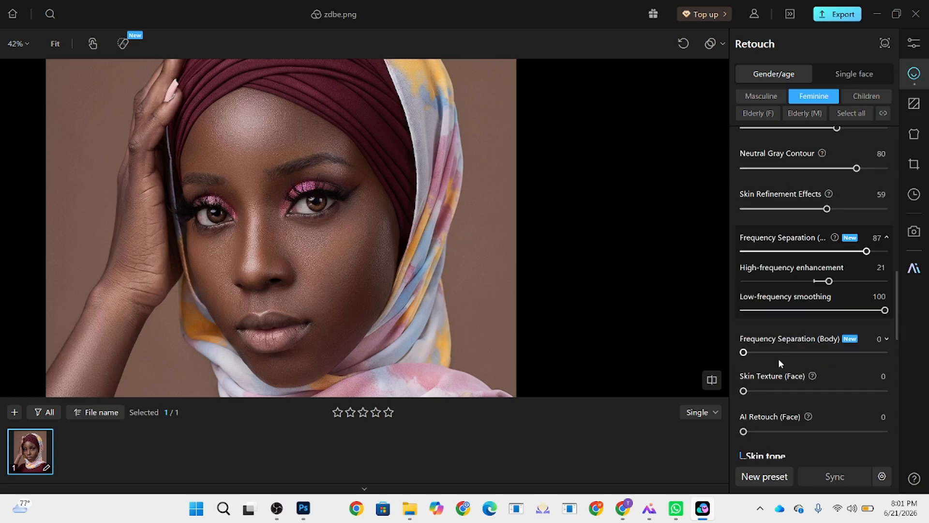
drag(743, 352, 838, 354)
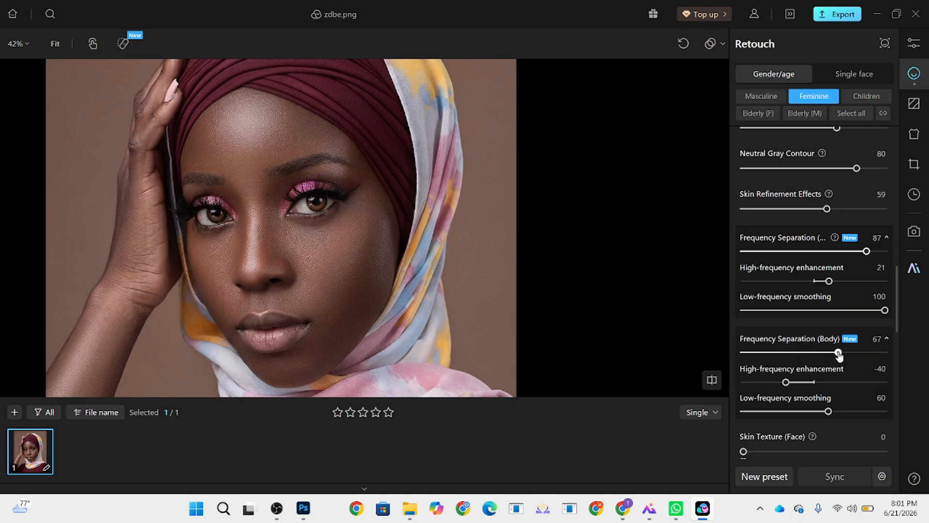
drag(814, 383, 840, 382)
drag(829, 412, 836, 412)
scroll(315, 199, down, 2)
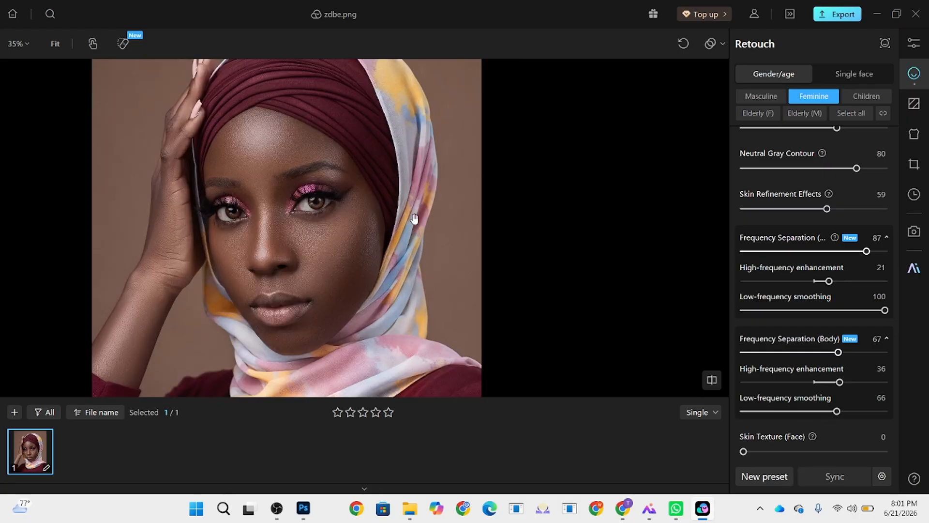
Step: Try several skin tone swatches, keep the dark brown one and set its intensity to 62
scroll(845, 360, down, 5)
scroll(317, 191, down, 1)
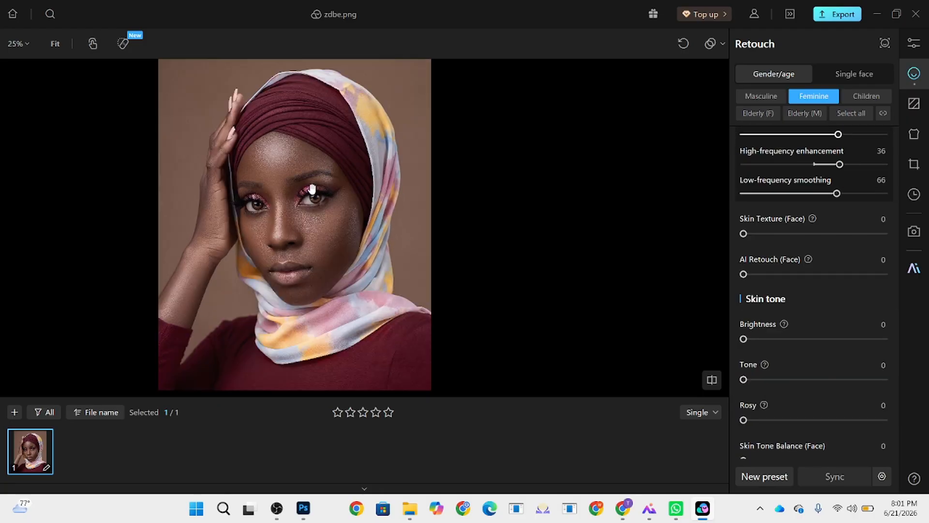
scroll(868, 367, down, 5)
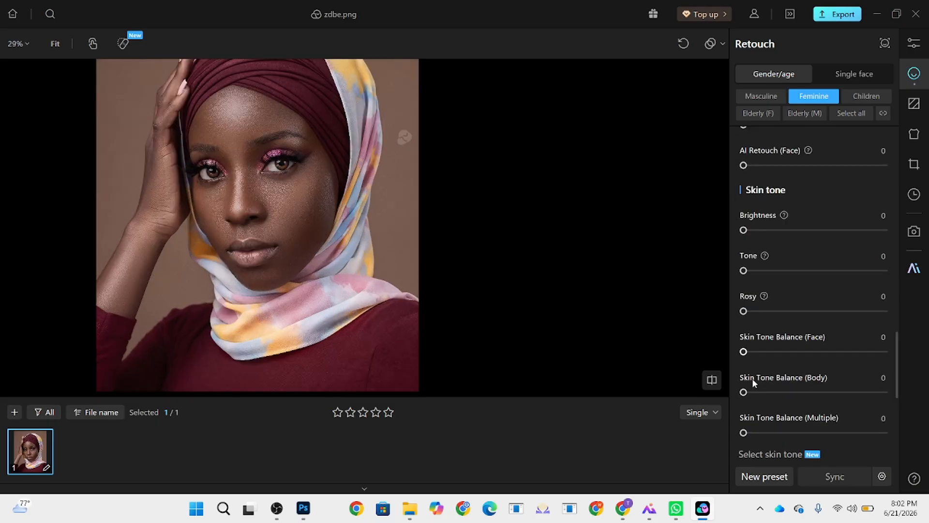
click(865, 364)
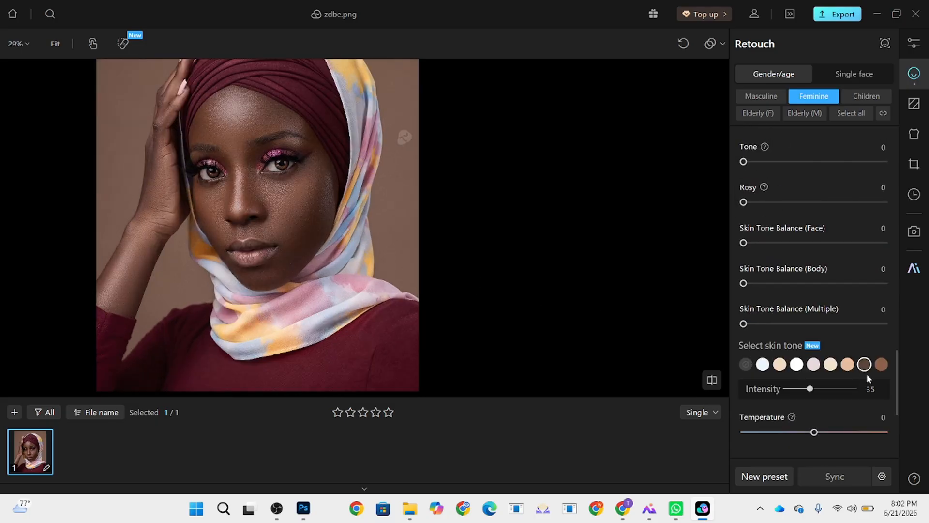
click(882, 365)
click(846, 366)
scroll(348, 281, down, 5)
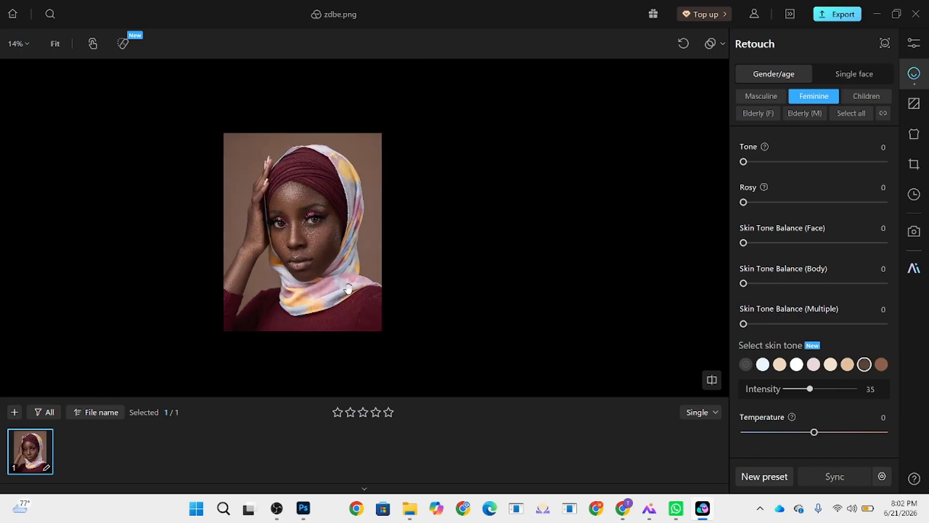
scroll(329, 210, up, 9)
drag(387, 259, 369, 233)
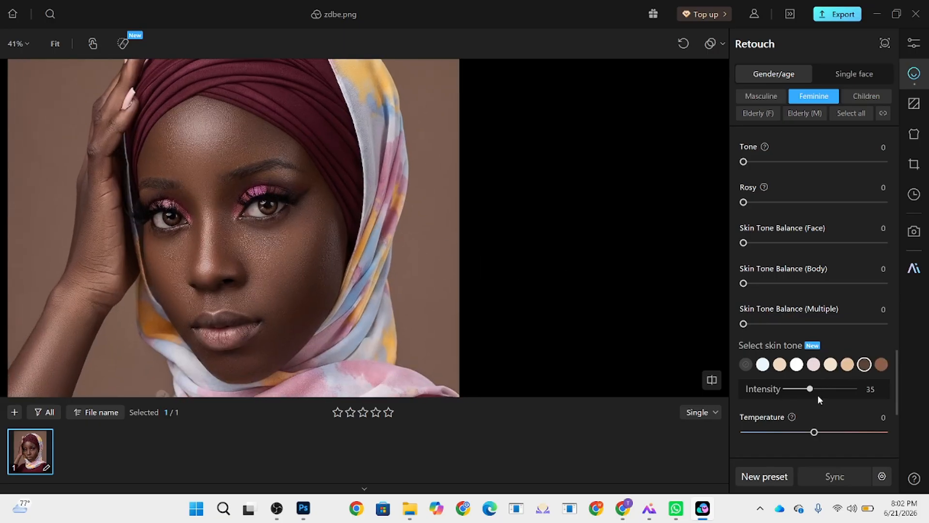
mouse_move(817, 393)
mouse_down()
mouse_move(846, 394)
mouse_move(828, 394)
mouse_up()
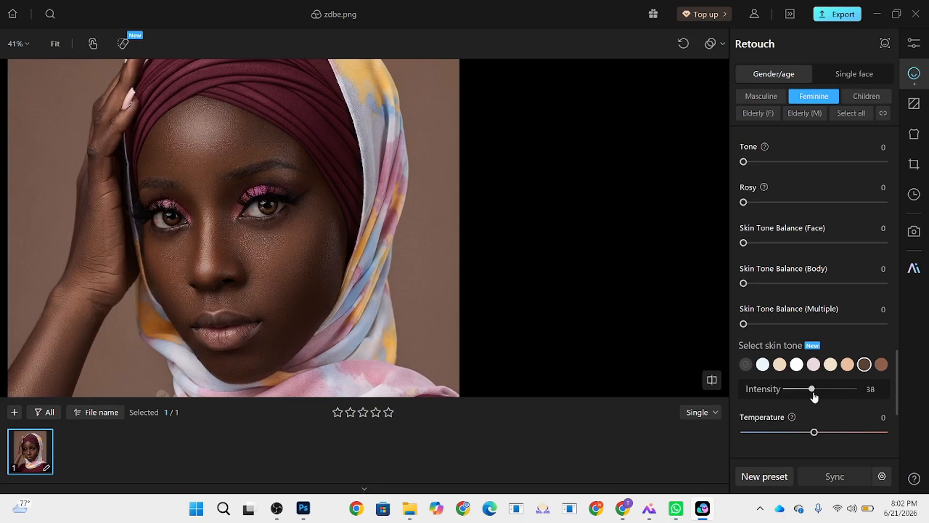
click(829, 389)
scroll(818, 293, up, 1)
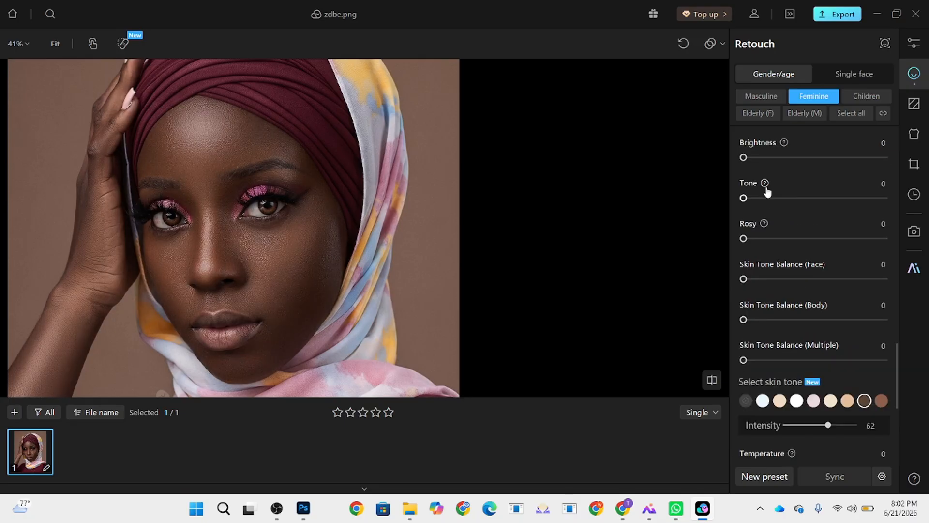
Step: Set the skin tone's Brightness to 19 and Tone to 18
click(770, 157)
click(768, 198)
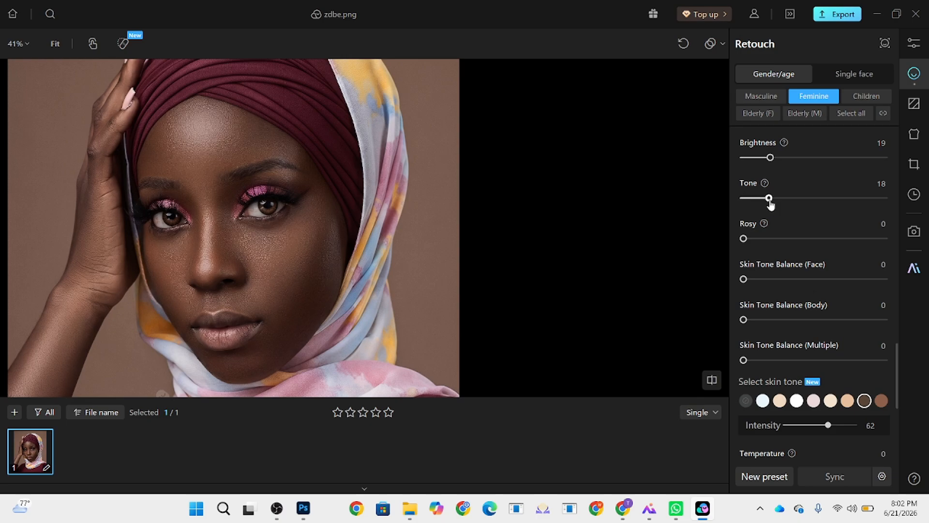
scroll(450, 140, down, 3)
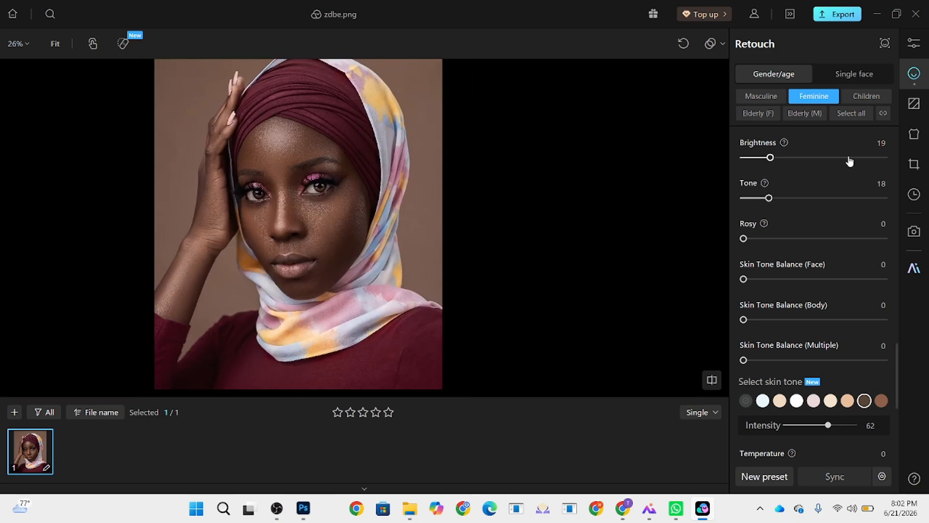
Step: Try the skin tone's Brightness at 33 and Tone at 24 and inspect the face up close
click(790, 159)
click(777, 198)
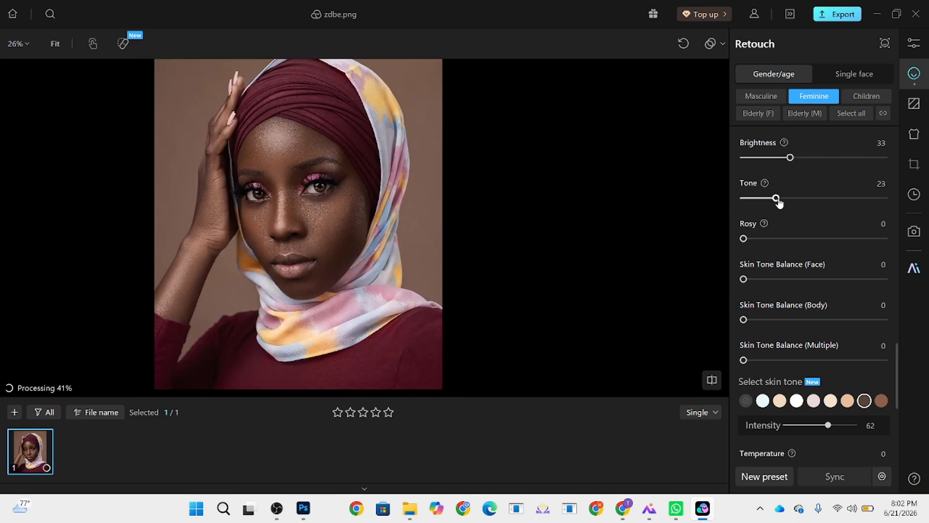
scroll(319, 184, up, 4)
scroll(341, 232, down, 5)
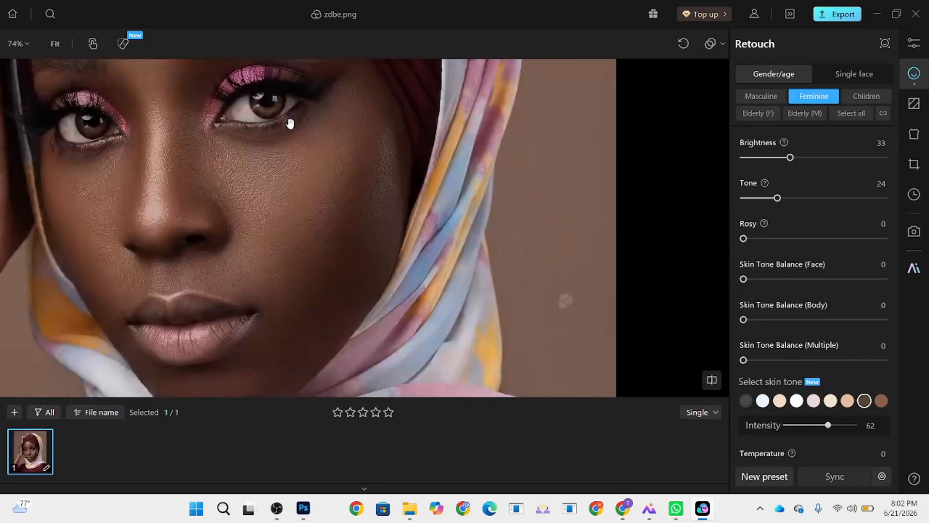
scroll(281, 163, up, 2)
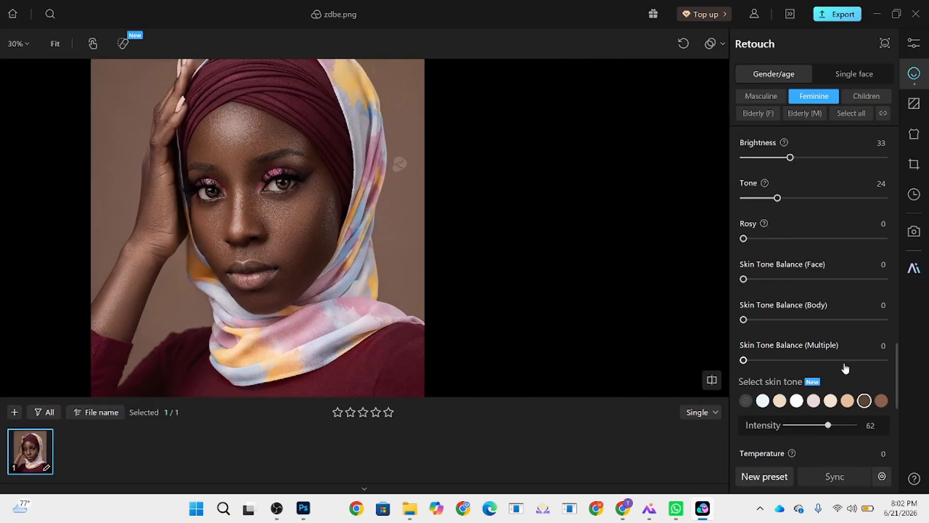
Step: Set the skin's Temperature to 12 and Skin Tone Balance to 57 for Face, 19 for Body and 100 for Multiple
scroll(832, 378, down, 2)
drag(827, 402, 823, 398)
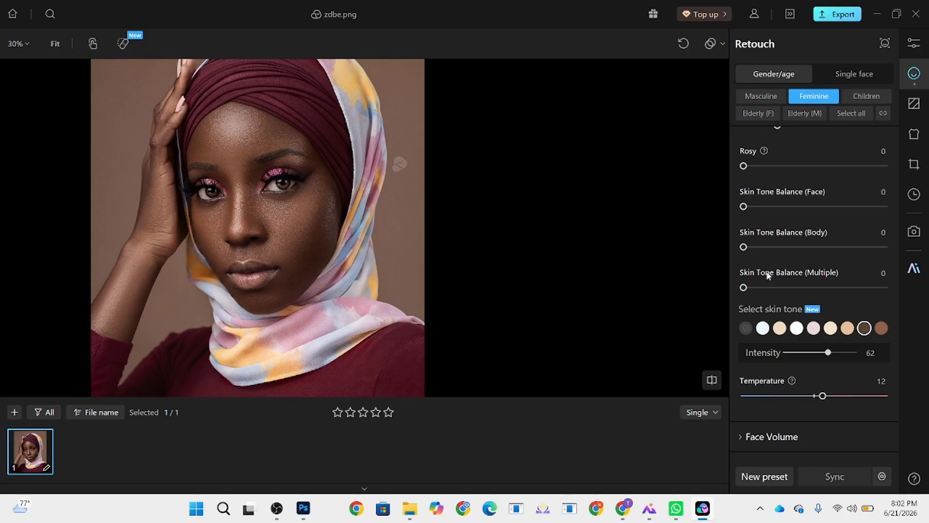
drag(771, 288, 830, 287)
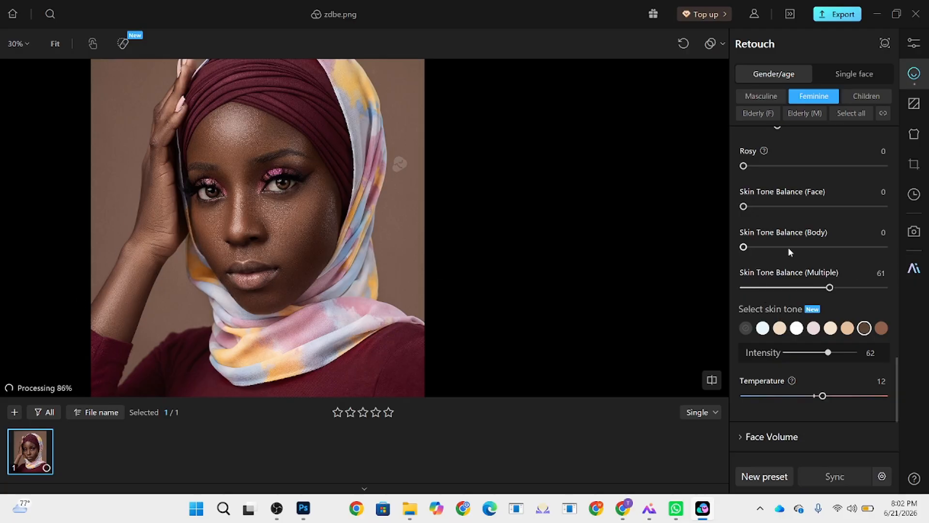
mouse_move(788, 247)
mouse_down()
mouse_move(834, 248)
mouse_move(770, 251)
mouse_up()
drag(797, 205, 824, 208)
drag(826, 288, 823, 288)
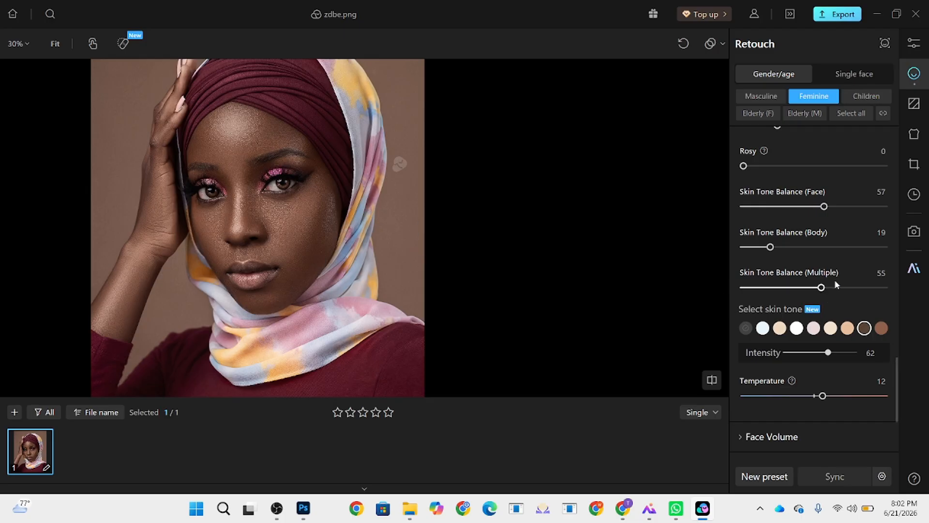
drag(821, 287, 893, 287)
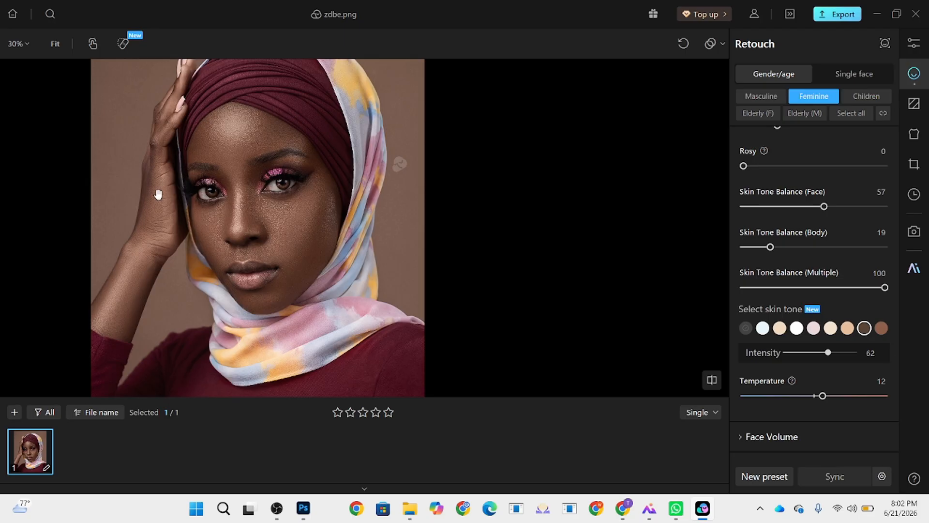
Step: Reduce the skin tone's Brightness to 20, Tone to 7 and Skin Tone Balance (Multiple) to 66
scroll(794, 210, up, 1)
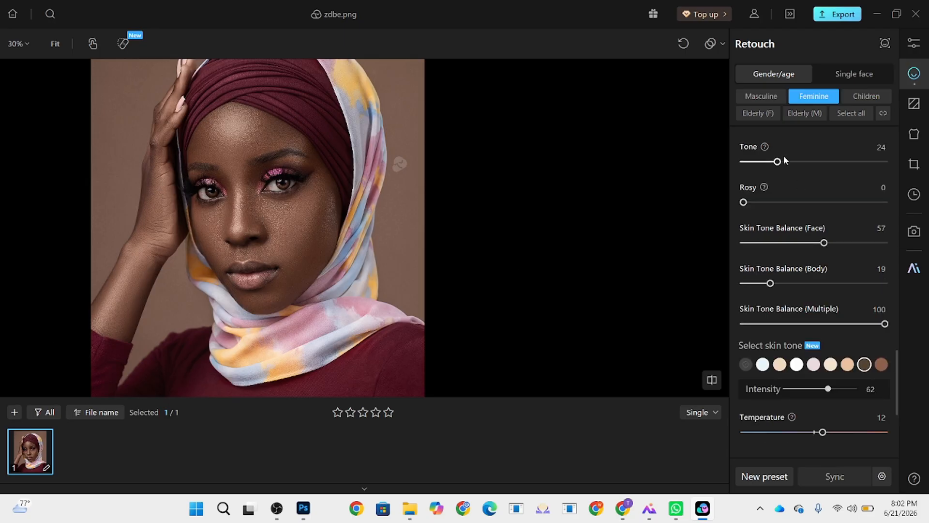
scroll(783, 170, up, 1)
drag(787, 158, 760, 160)
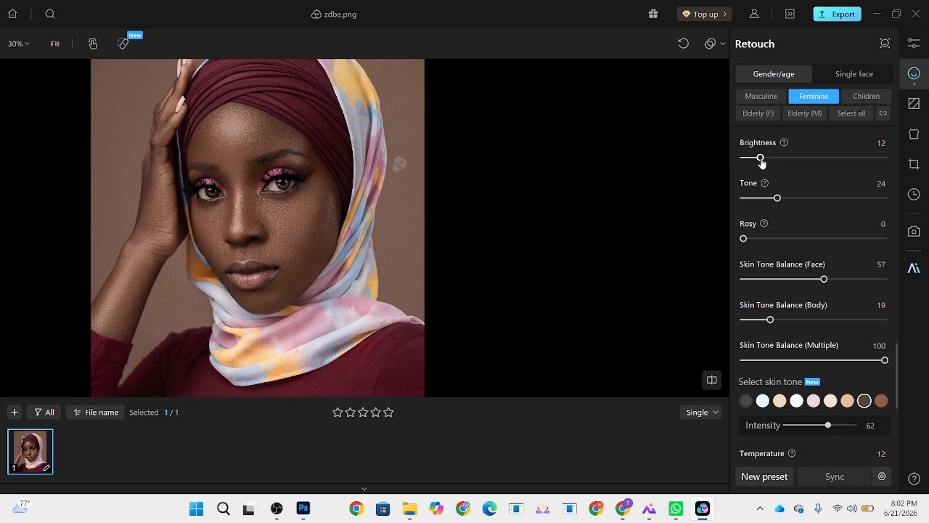
drag(777, 198, 738, 211)
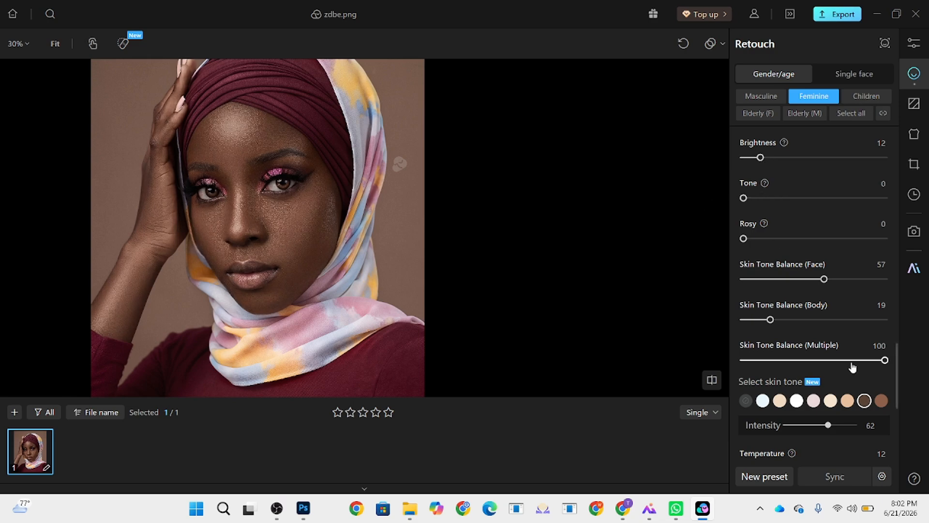
drag(850, 361, 837, 361)
drag(760, 157, 772, 157)
drag(743, 198, 753, 198)
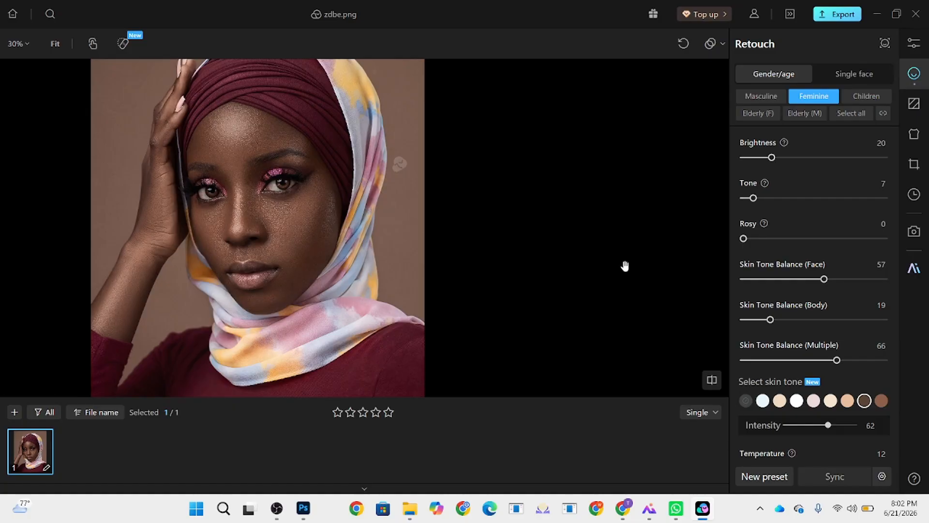
Step: Set the makeup's Enhance Eyebrows, Enhance Eye Makeup and Shadows each to 100
scroll(796, 357, down, 5)
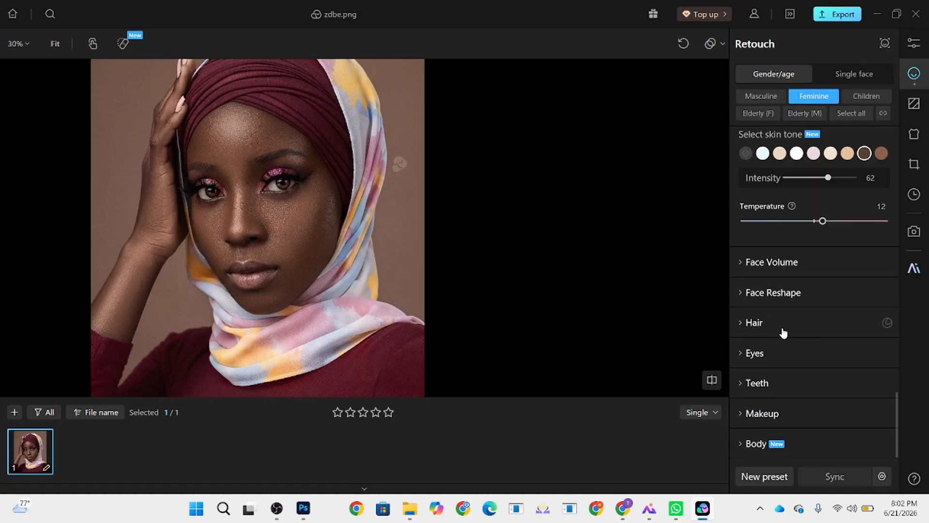
click(777, 412)
scroll(818, 377, down, 2)
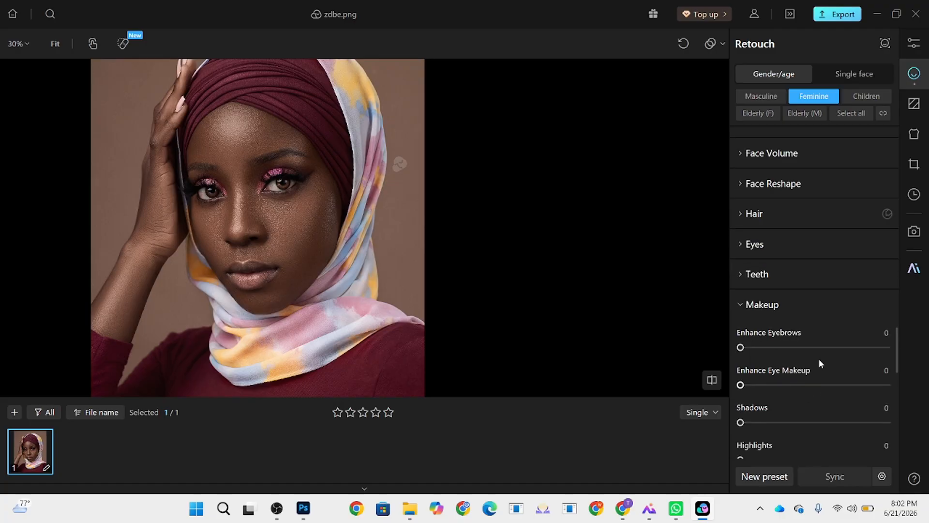
drag(817, 348, 888, 347)
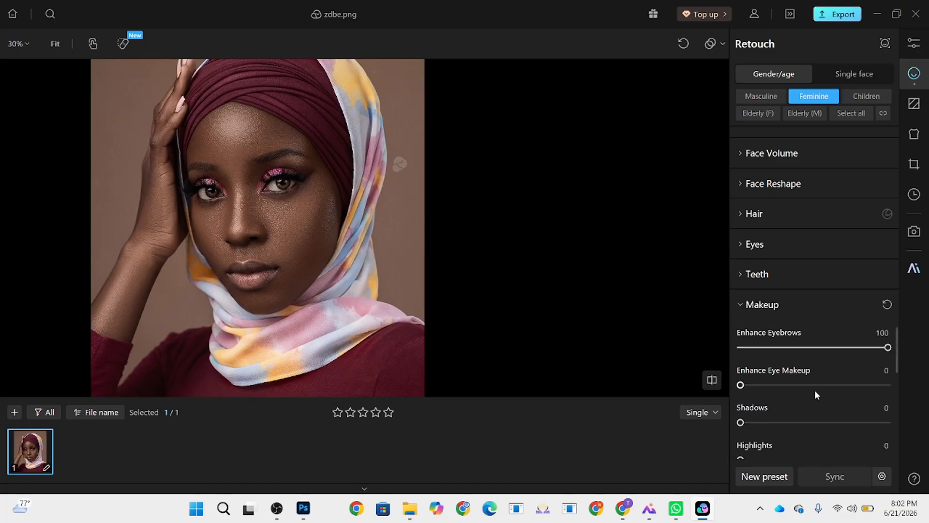
drag(816, 394, 890, 385)
drag(819, 425, 919, 433)
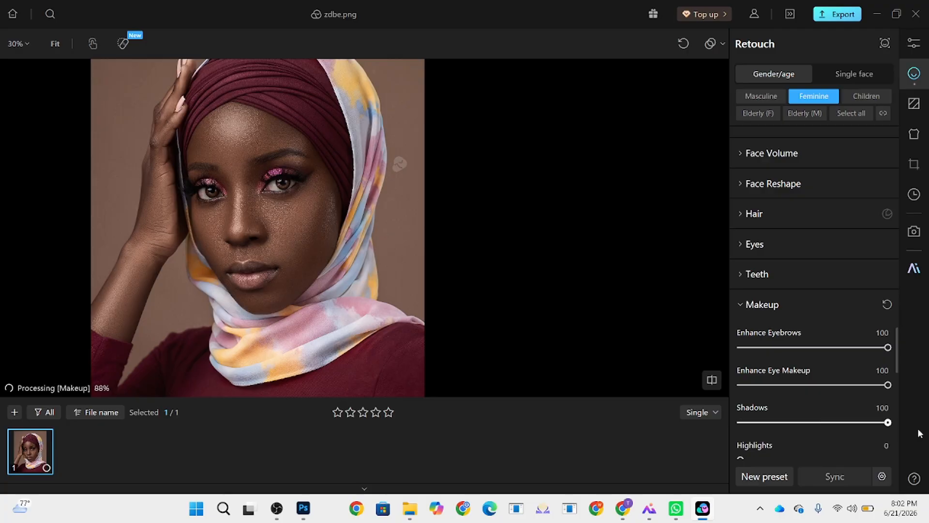
Step: Set the makeup's Highlights to 45 and Enhance Blush to 84, and check the face up close
scroll(818, 445, down, 2)
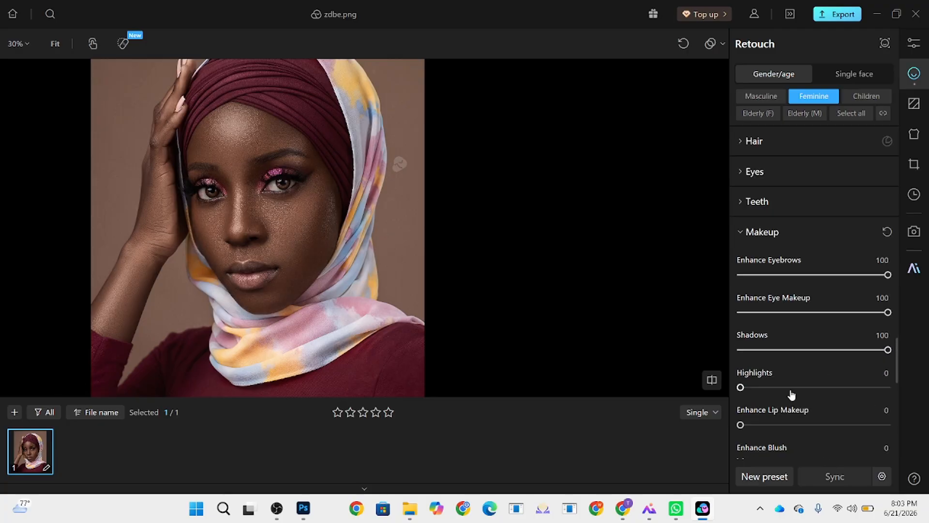
mouse_move(792, 394)
mouse_down()
mouse_move(821, 390)
mouse_move(806, 391)
mouse_up()
scroll(842, 356, down, 1)
drag(774, 427, 864, 426)
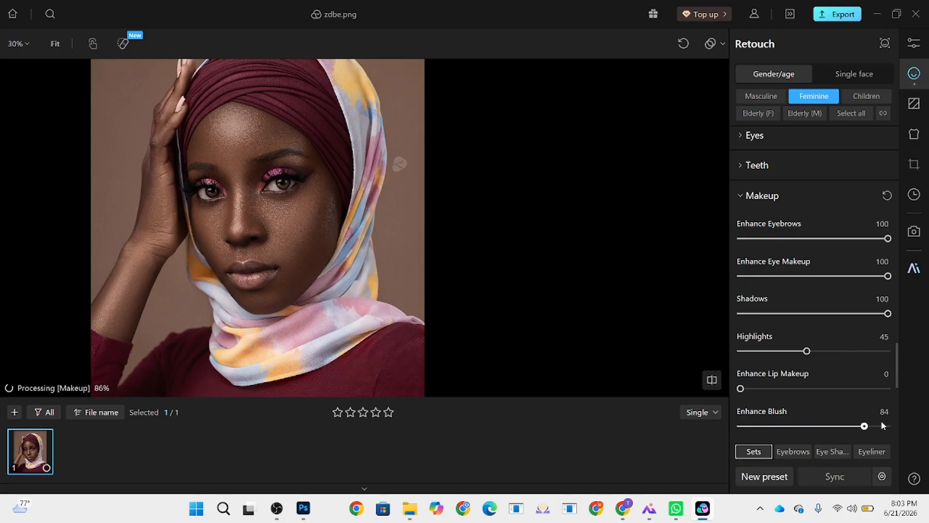
scroll(251, 167, up, 2)
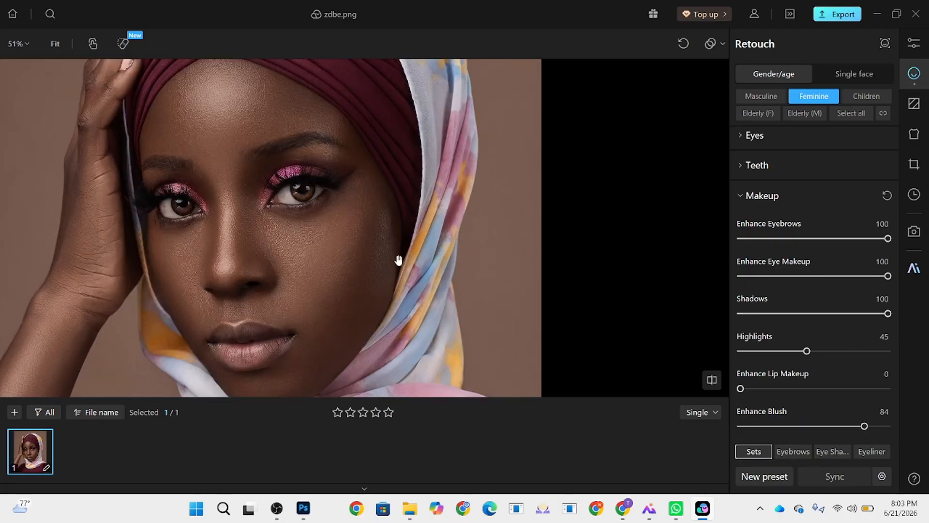
scroll(296, 230, up, 1)
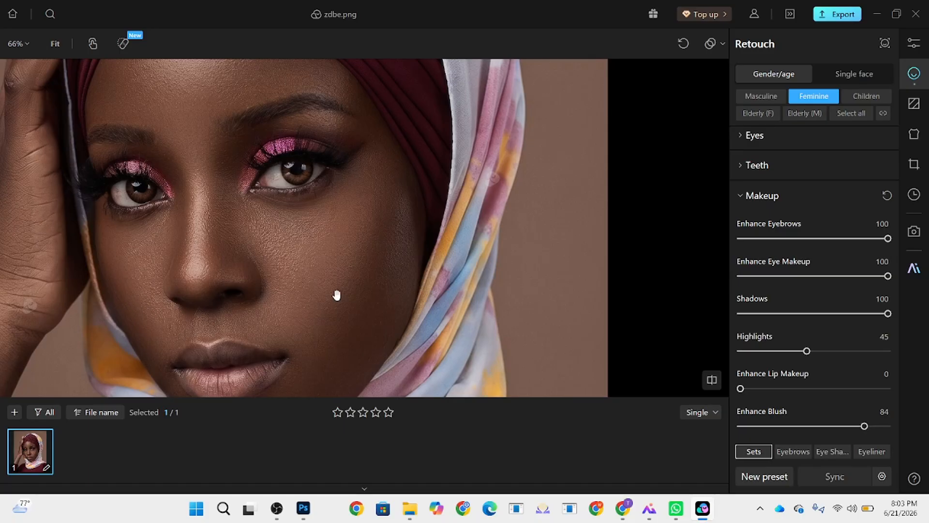
scroll(344, 284, down, 1)
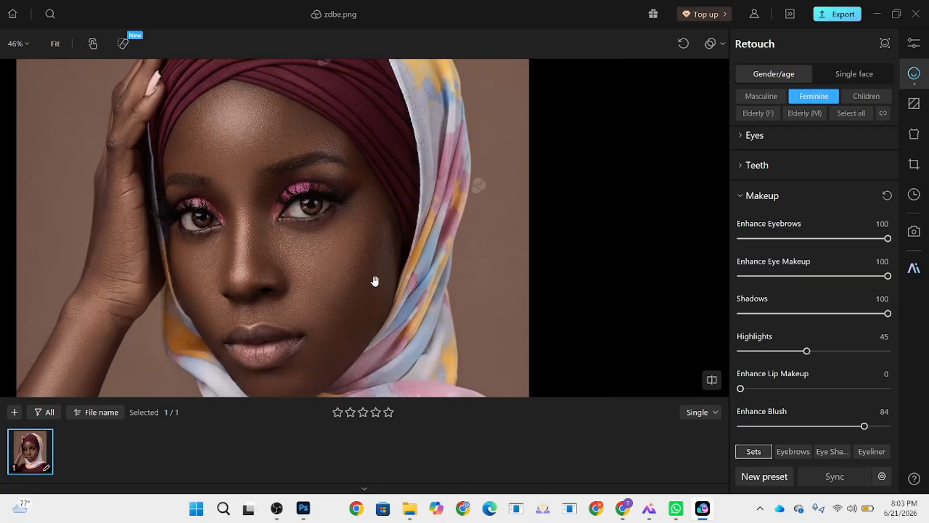
Step: Try the tan skin tone swatch, return to the dark brown one and set its intensity to 36
scroll(893, 338, down, 10)
scroll(876, 358, up, 3)
scroll(834, 328, down, 1)
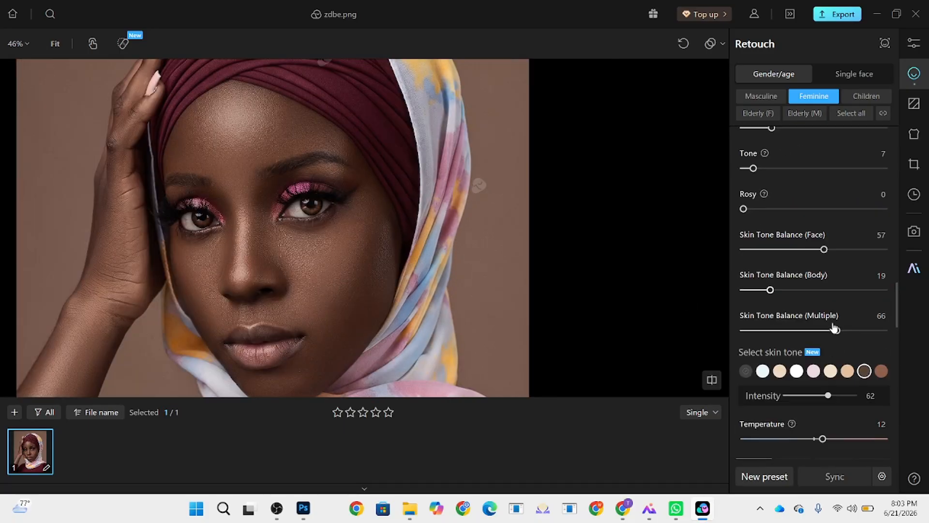
drag(801, 401, 818, 397)
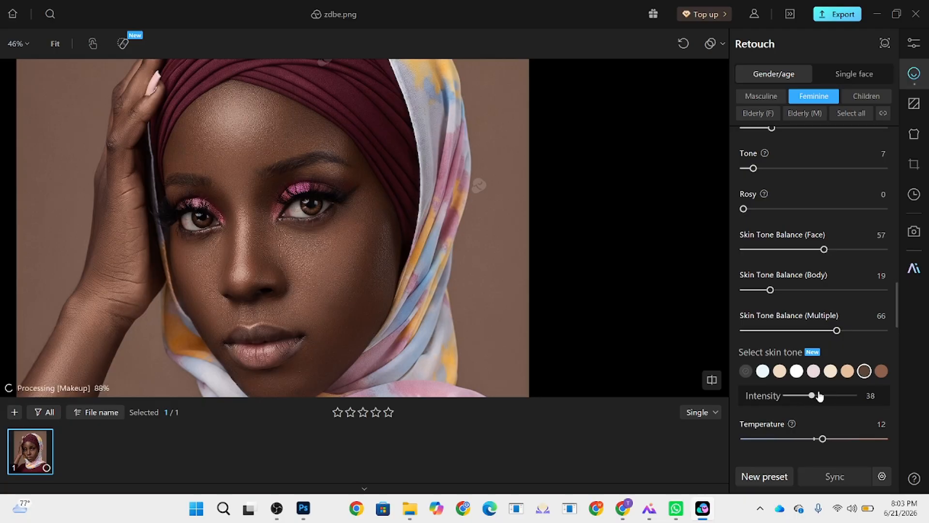
click(847, 371)
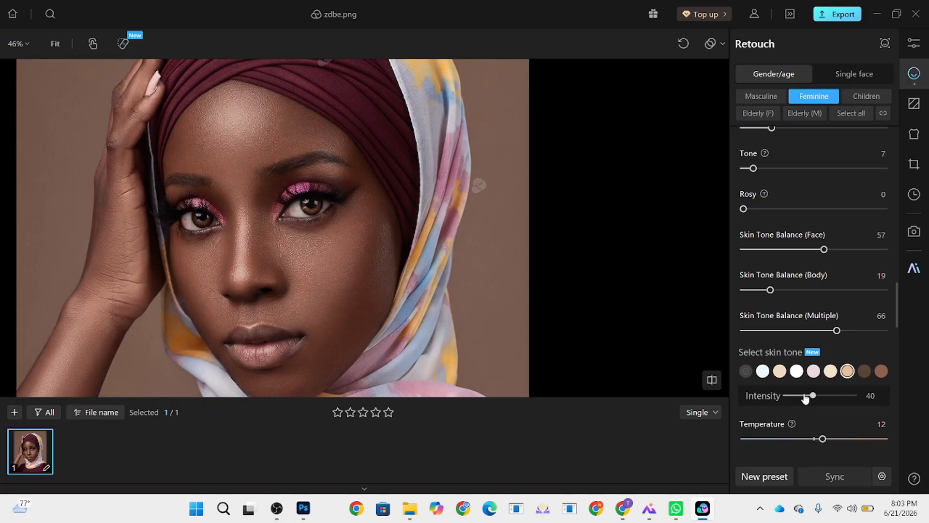
click(864, 371)
drag(836, 395, 801, 396)
scroll(410, 167, down, 2)
scroll(410, 166, up, 1)
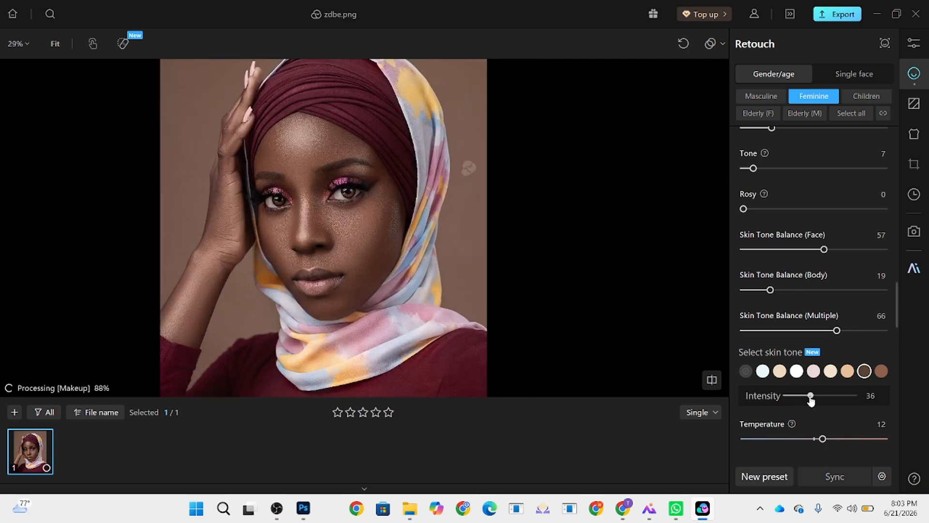
Step: Lower the skin tone's Brightness to 3 and Tone to 3, and inspect the skin texture
scroll(782, 174, up, 2)
click(748, 201)
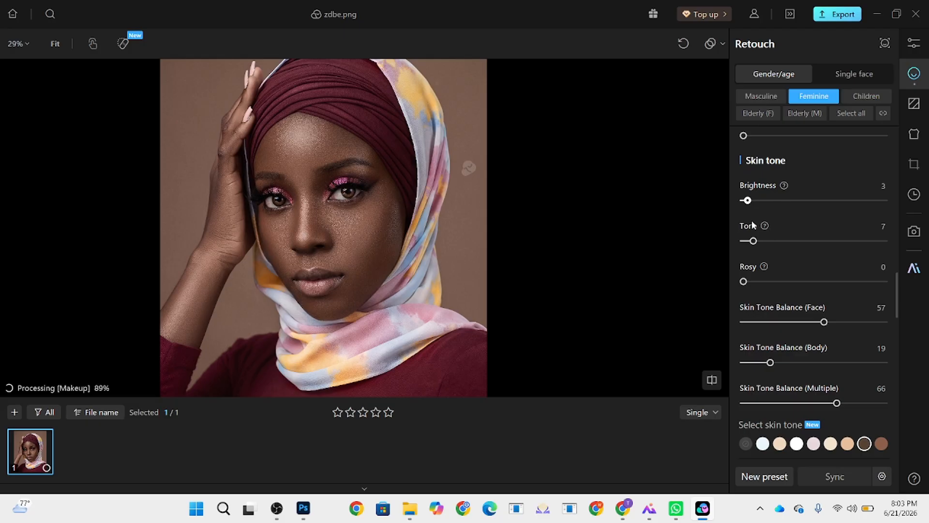
drag(753, 241, 748, 241)
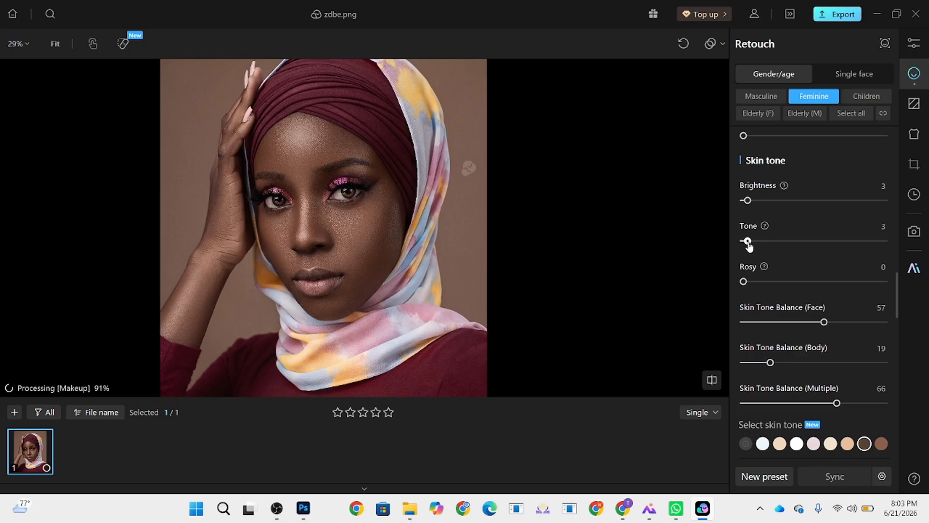
click(380, 243)
scroll(379, 329, up, 2)
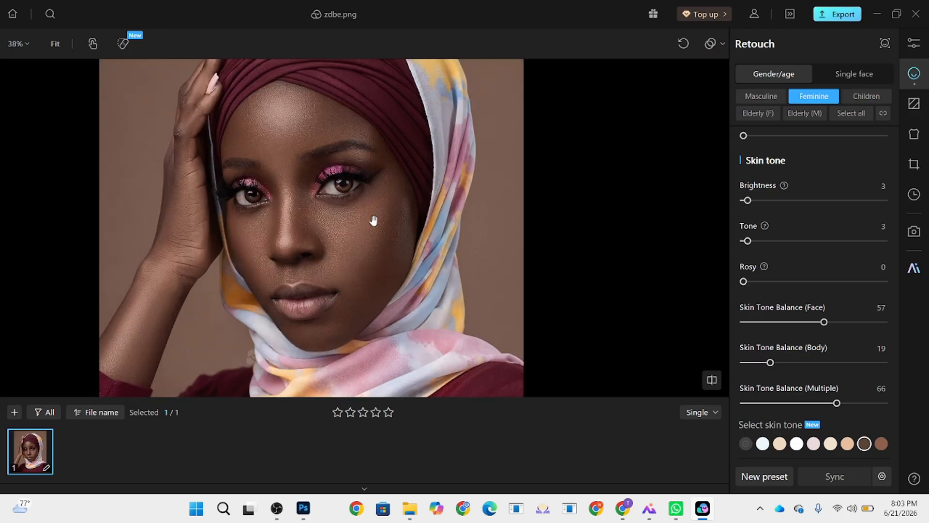
scroll(391, 288, up, 3)
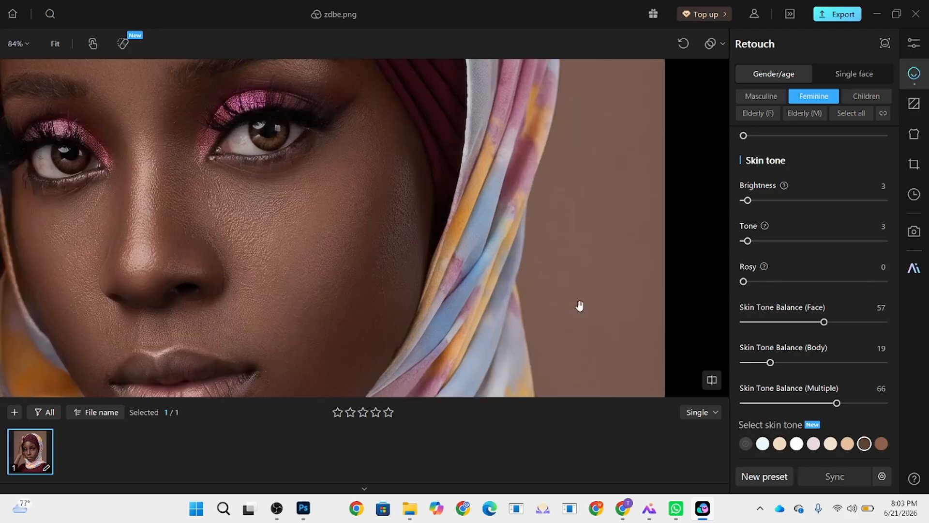
Step: Set face Frequency Separation to 73 with high-frequency enhancement at -3, Skin Refinement Effects to 78 and Neutral Gray Leveling to 88
scroll(815, 248, up, 5)
scroll(851, 220, up, 2)
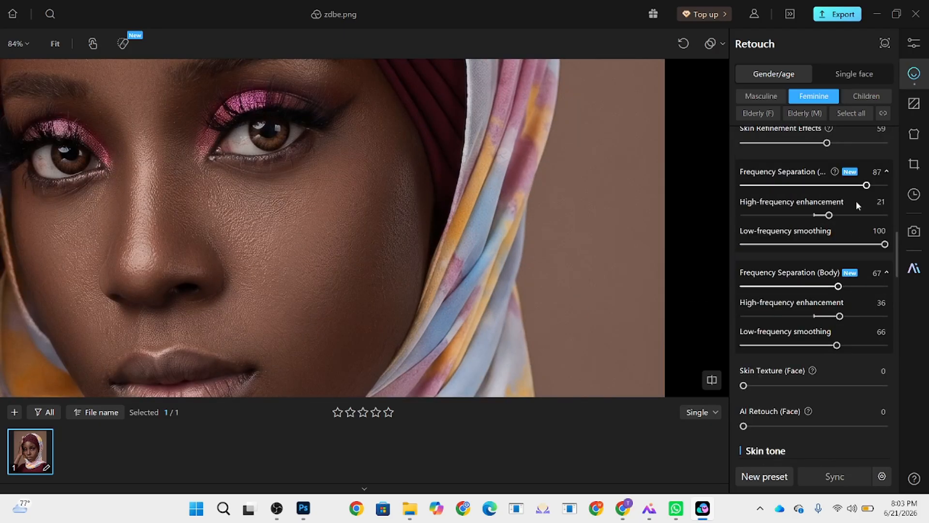
drag(826, 215, 811, 219)
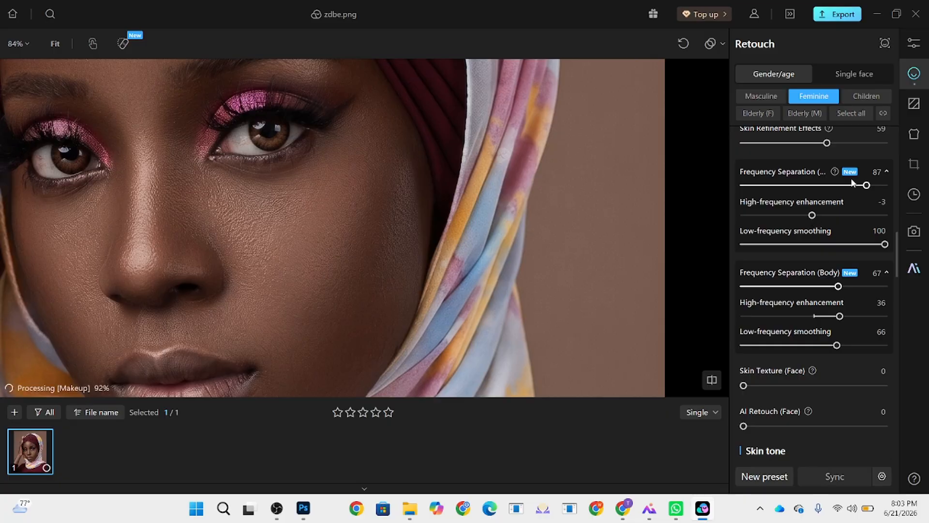
mouse_move(864, 184)
mouse_down()
mouse_move(847, 187)
mouse_move(867, 171)
mouse_up()
scroll(860, 186, up, 1)
scroll(841, 160, up, 1)
scroll(838, 154, up, 1)
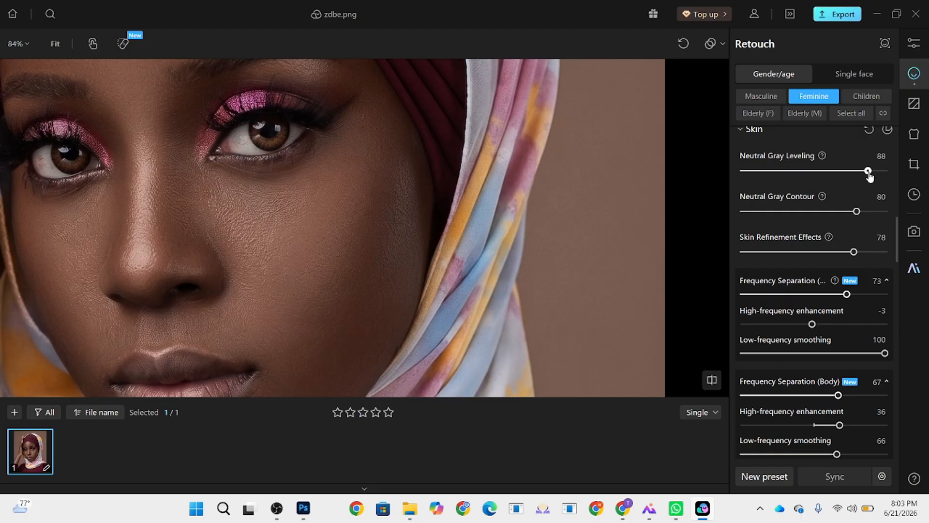
scroll(318, 156, down, 3)
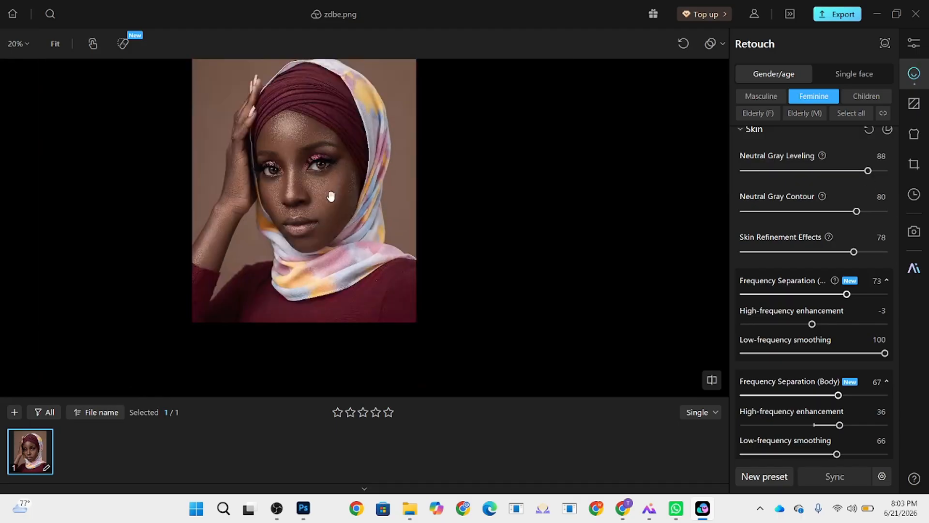
scroll(332, 197, up, 1)
drag(344, 161, 342, 201)
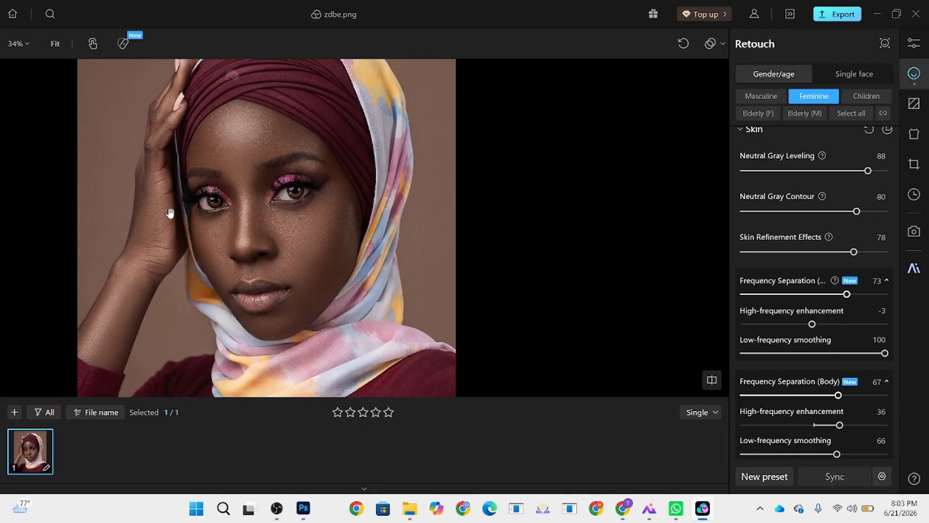
Step: Create a local color adjustment mask covering only the body skin of all persons, and close the mask overview
click(913, 52)
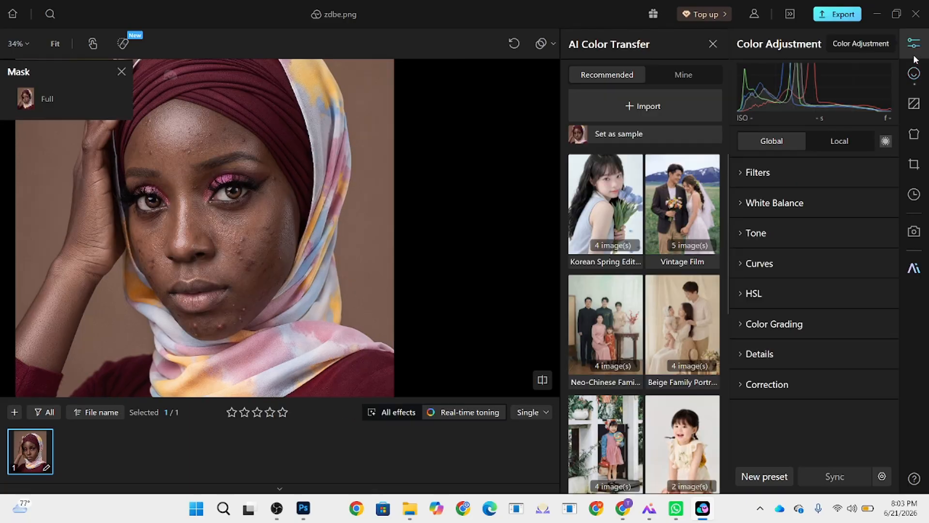
click(833, 141)
click(746, 247)
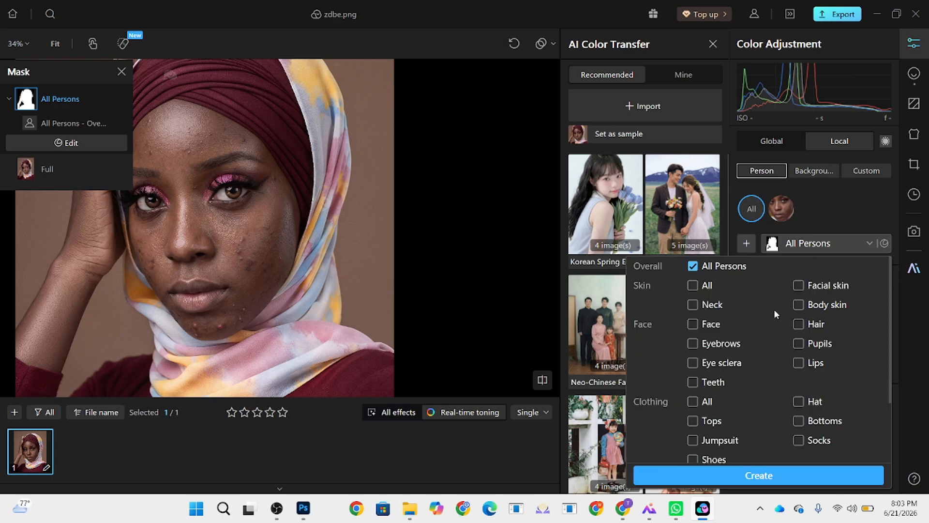
click(817, 305)
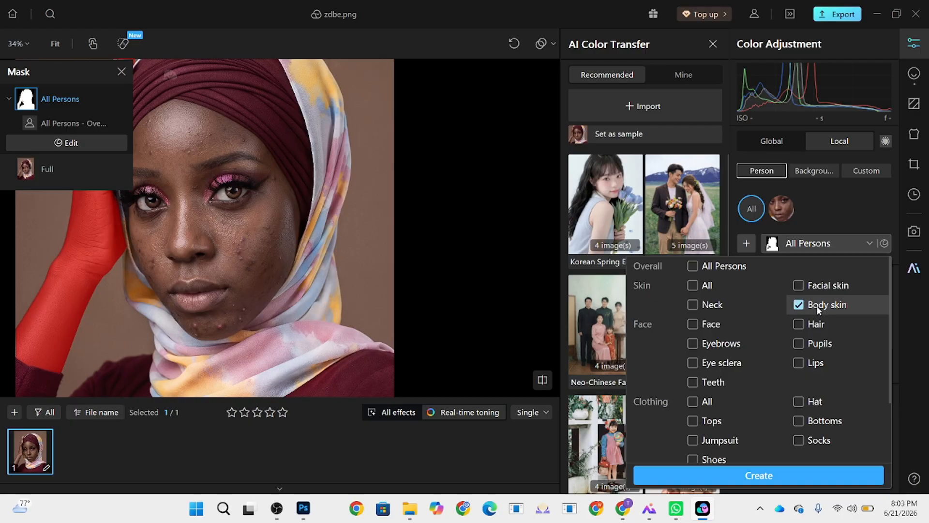
click(799, 476)
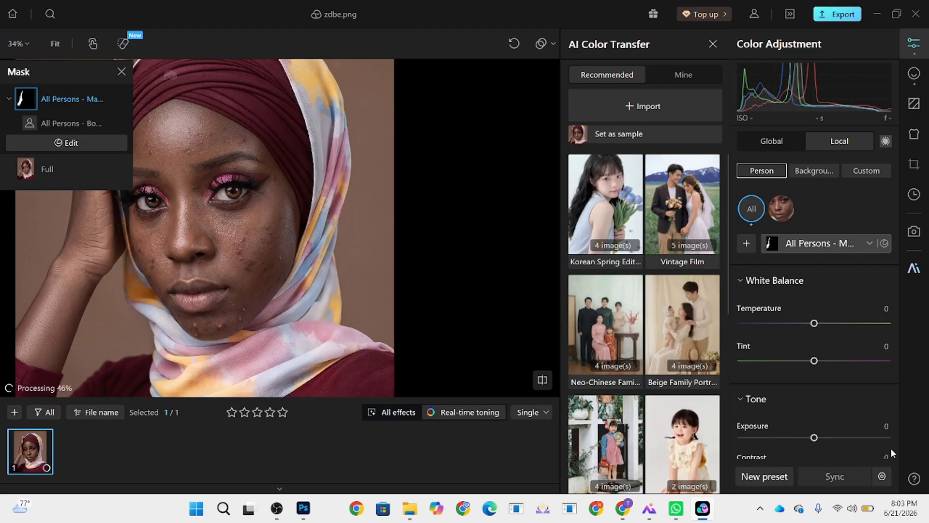
drag(78, 72, 200, 423)
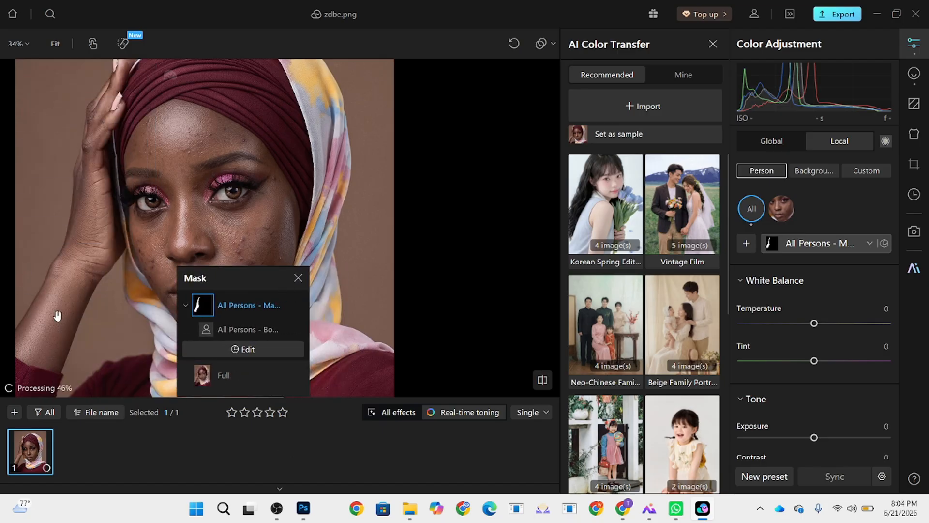
drag(232, 282, 33, 54)
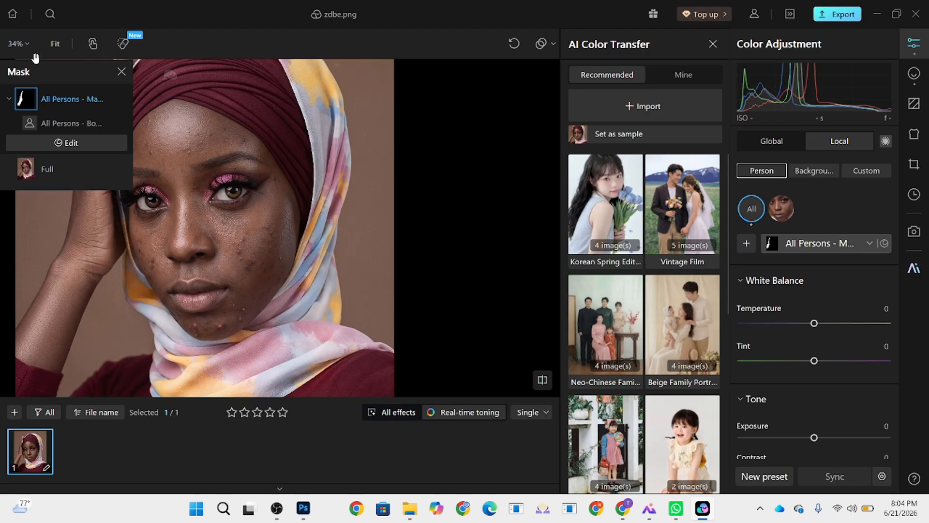
click(121, 73)
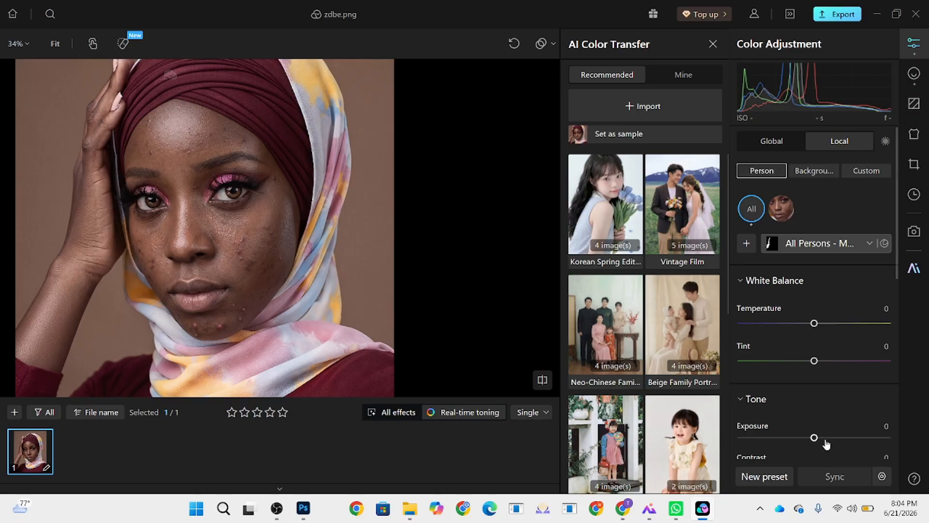
Step: Try raising the body skin mask's Exposure to 1.27, reset it, and check the hand and arm
drag(814, 437, 832, 437)
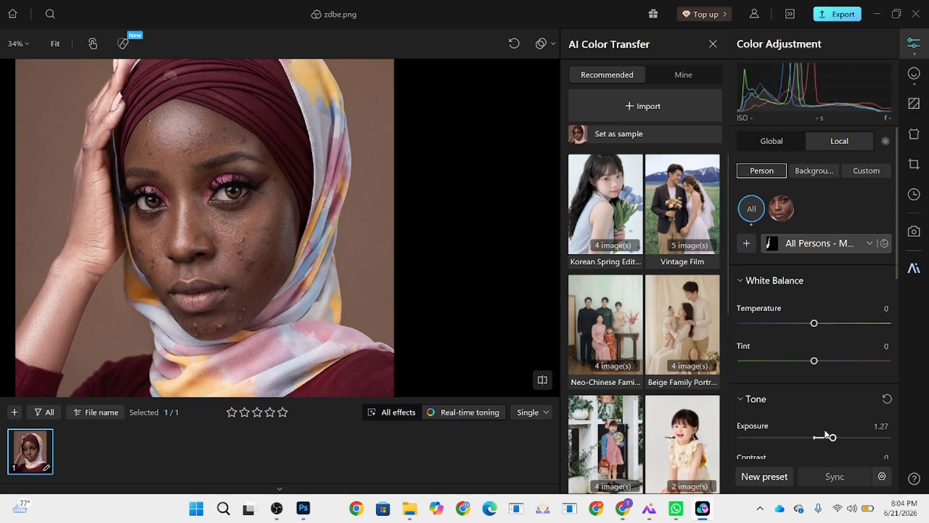
double_click(832, 437)
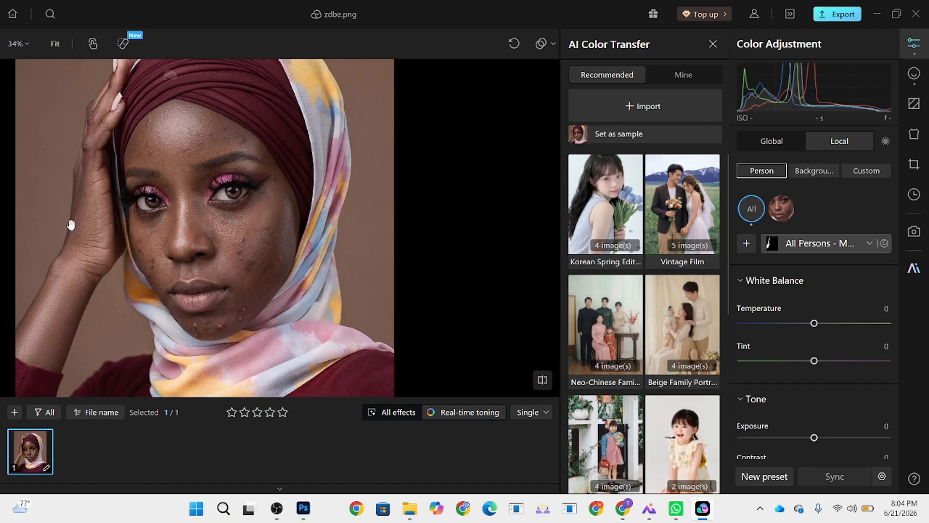
scroll(64, 209, up, 5)
scroll(164, 185, down, 5)
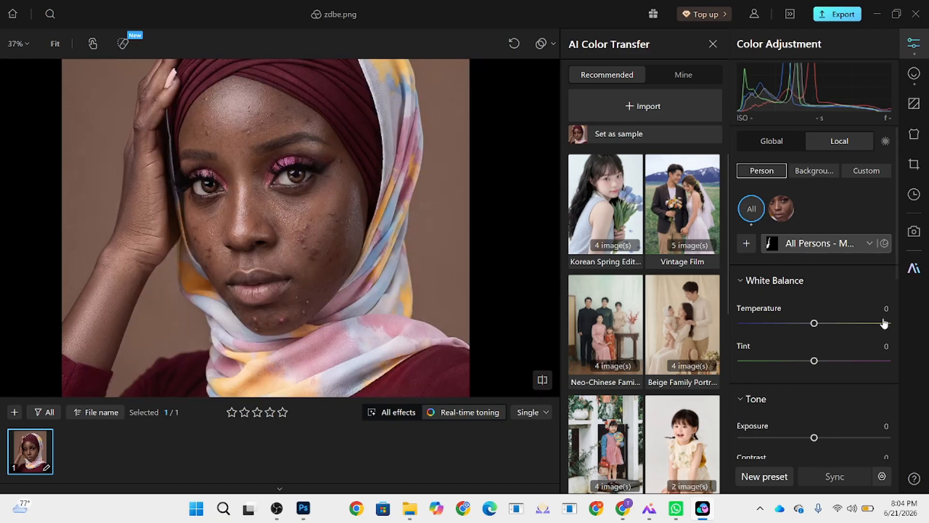
Step: Set the body skin mask's White Balance to Temperature 8 and Tint -4
drag(814, 361, 811, 363)
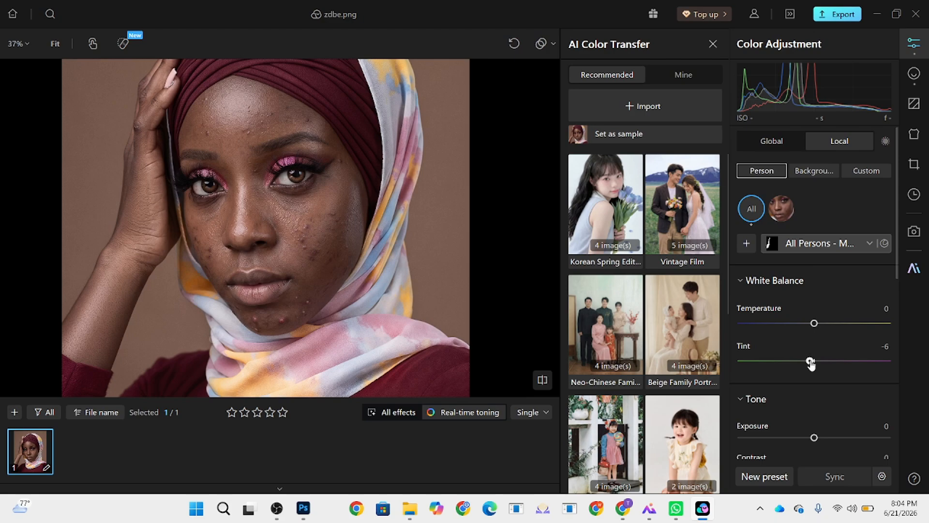
scroll(108, 249, down, 3)
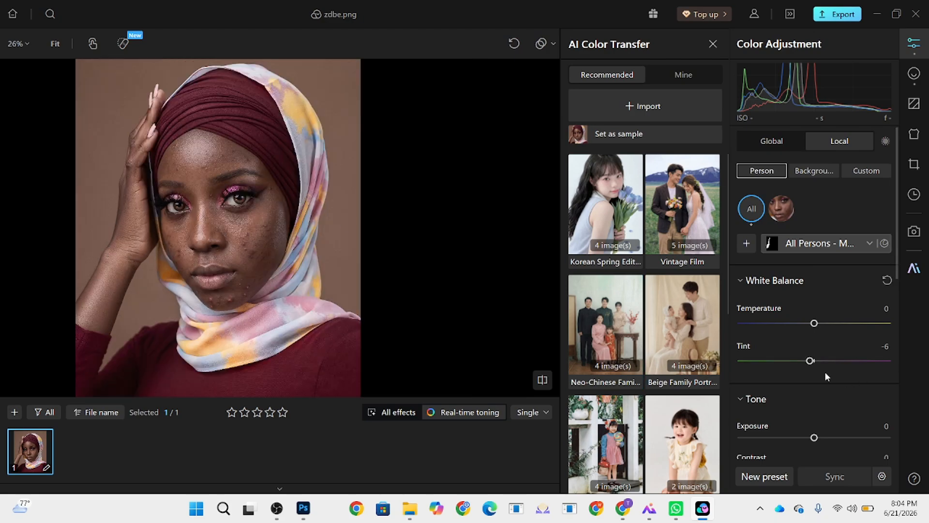
drag(810, 361, 807, 362)
mouse_move(817, 326)
mouse_down()
mouse_move(831, 324)
mouse_move(819, 330)
mouse_up()
click(818, 326)
drag(819, 325, 821, 327)
drag(806, 363, 812, 368)
Step: Adjust the body skin mask's Vibrance slightly and set its Exposure to -0.33
scroll(866, 325, down, 6)
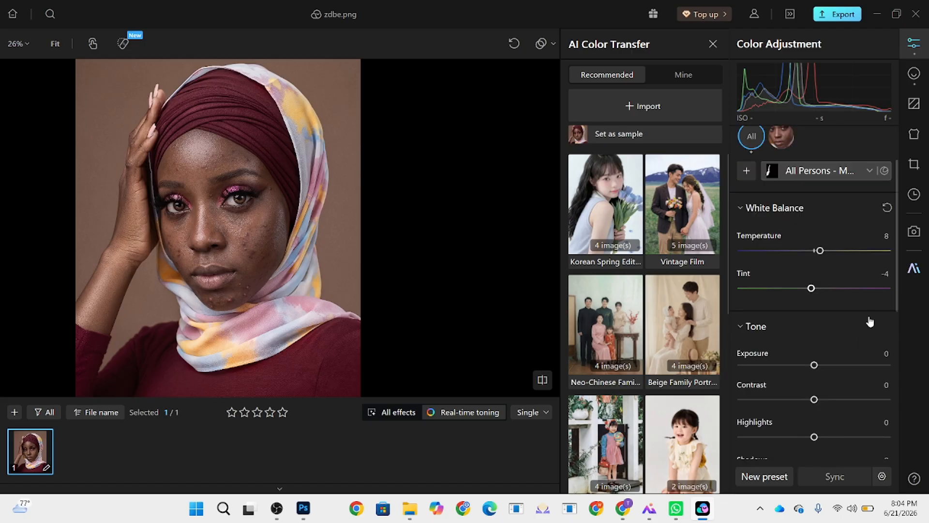
scroll(849, 341, down, 2)
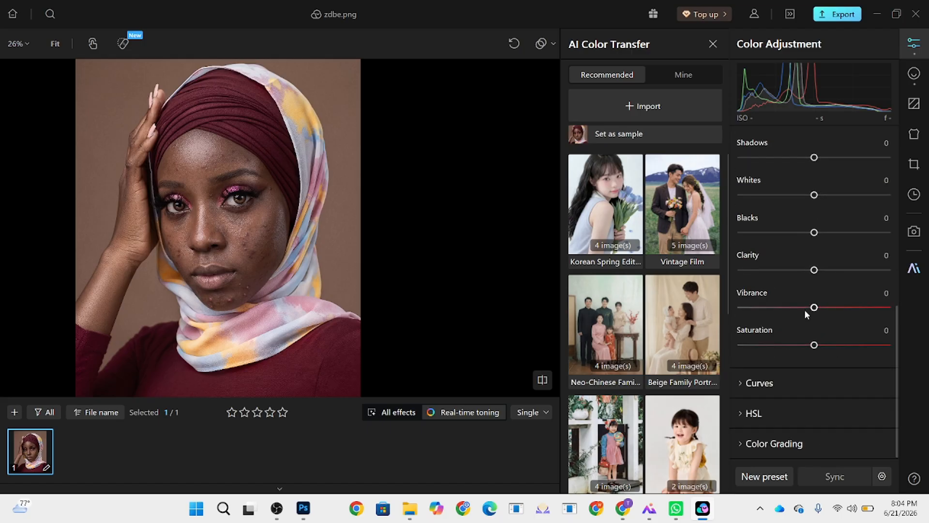
drag(806, 312, 811, 314)
scroll(817, 263, up, 6)
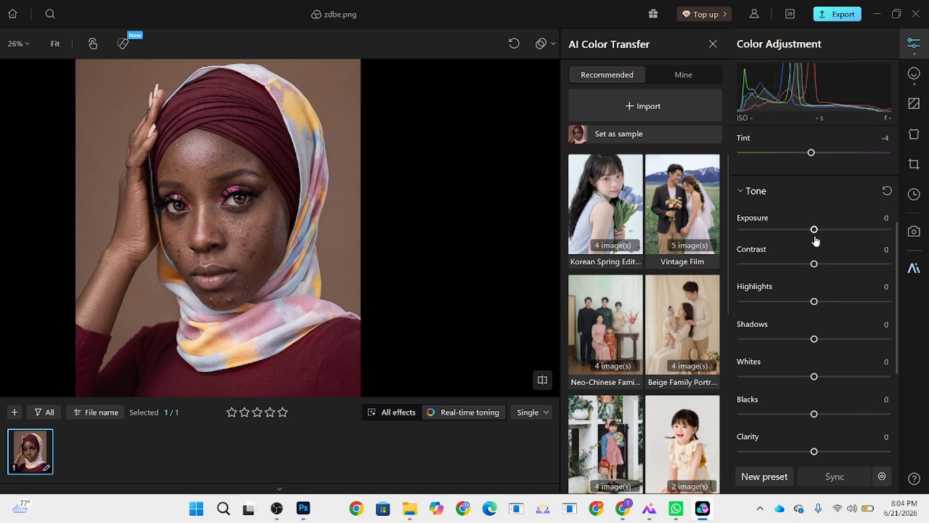
drag(814, 234, 809, 235)
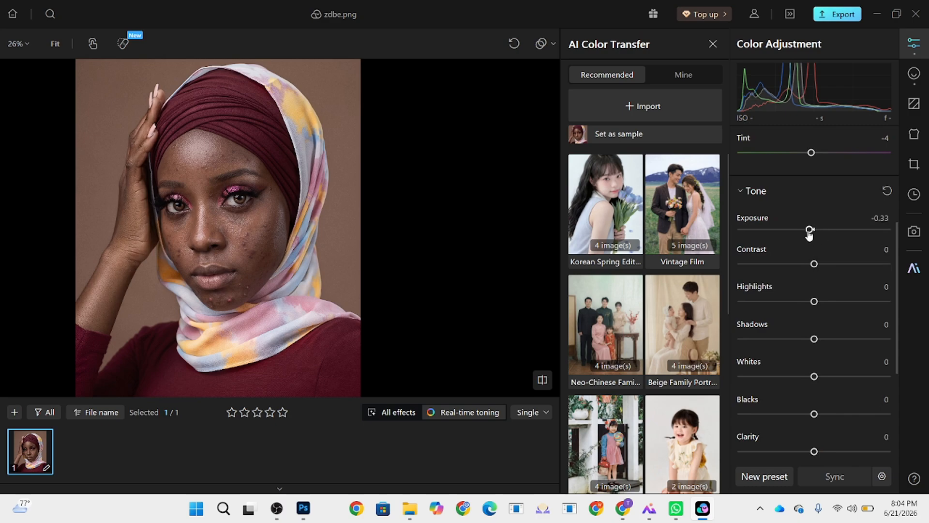
Step: Raise the body skin mask's Tint to 14, inspect the hand up close, and ease the Tint back slightly
drag(813, 153, 826, 156)
drag(820, 163, 825, 163)
scroll(156, 263, up, 5)
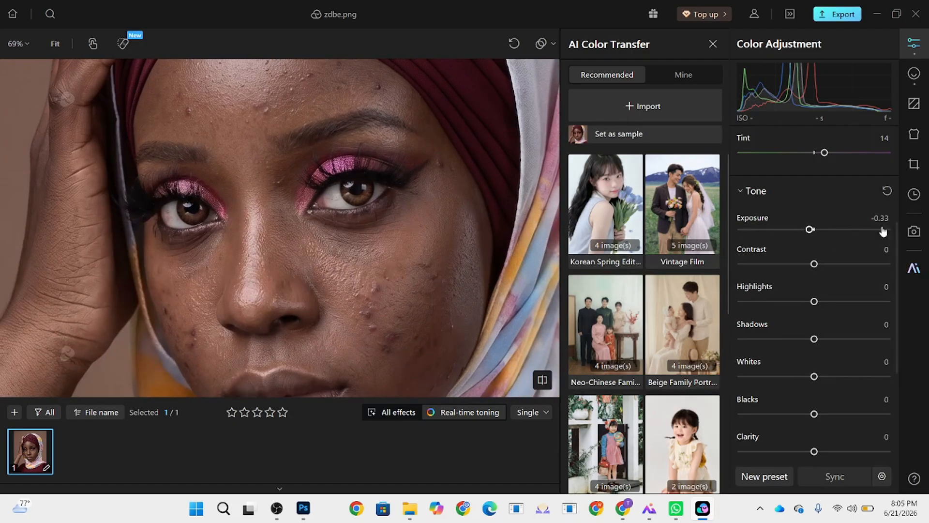
drag(824, 158, 821, 158)
Step: Return to the Retouch settings and compare the original and retouched portraits side by side, examining the face, hand and overall skin tone
click(913, 73)
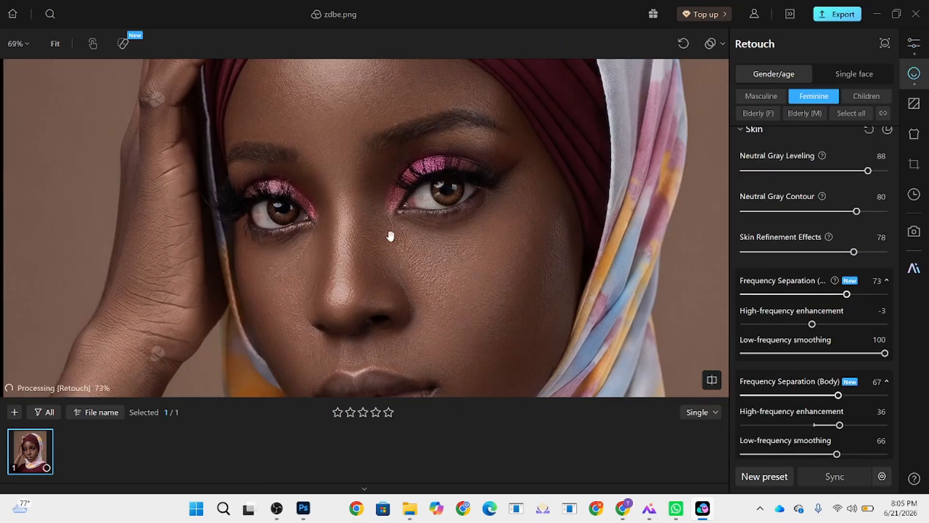
scroll(390, 235, down, 5)
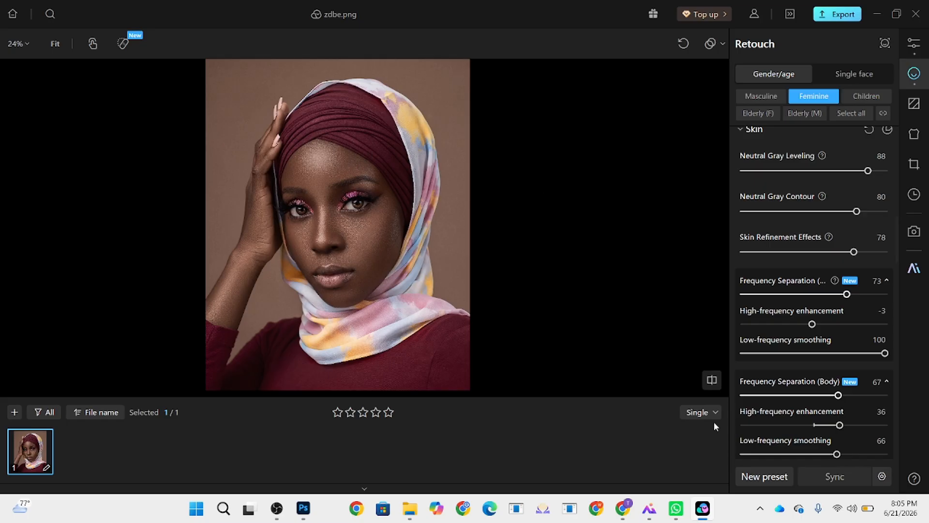
click(701, 412)
click(690, 390)
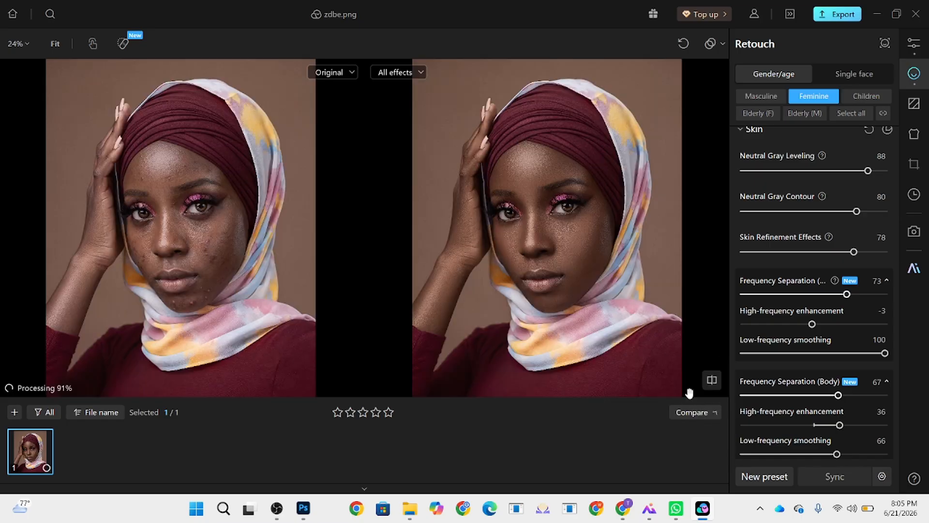
scroll(537, 128, up, 3)
drag(313, 312, 265, 255)
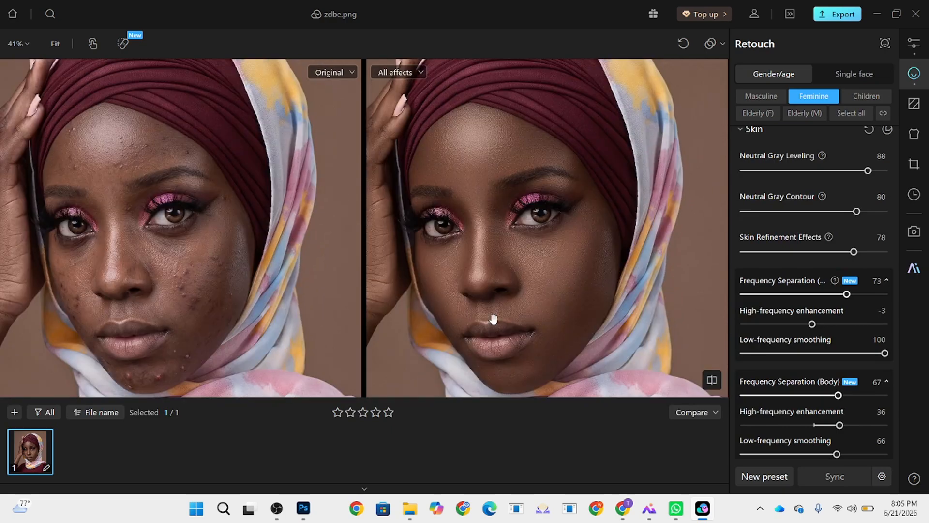
drag(493, 318, 576, 344)
scroll(498, 201, down, 4)
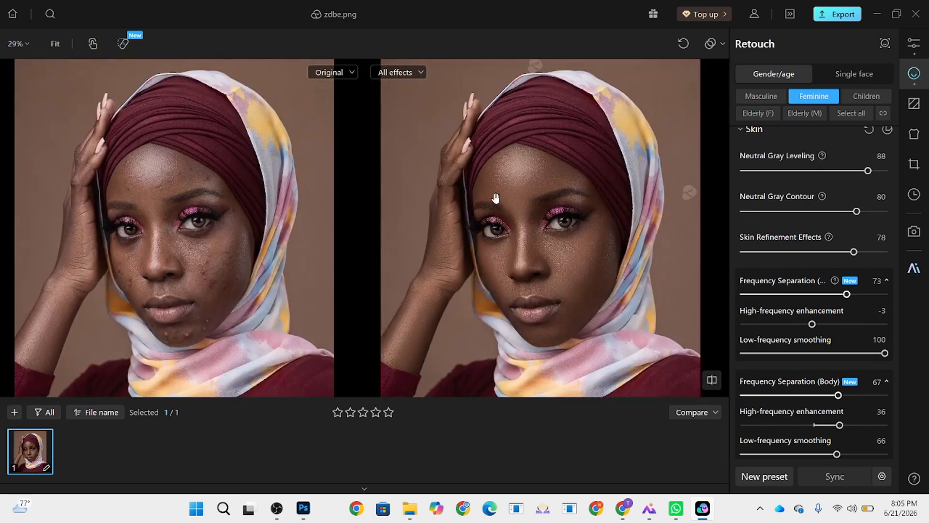
scroll(495, 298, up, 1)
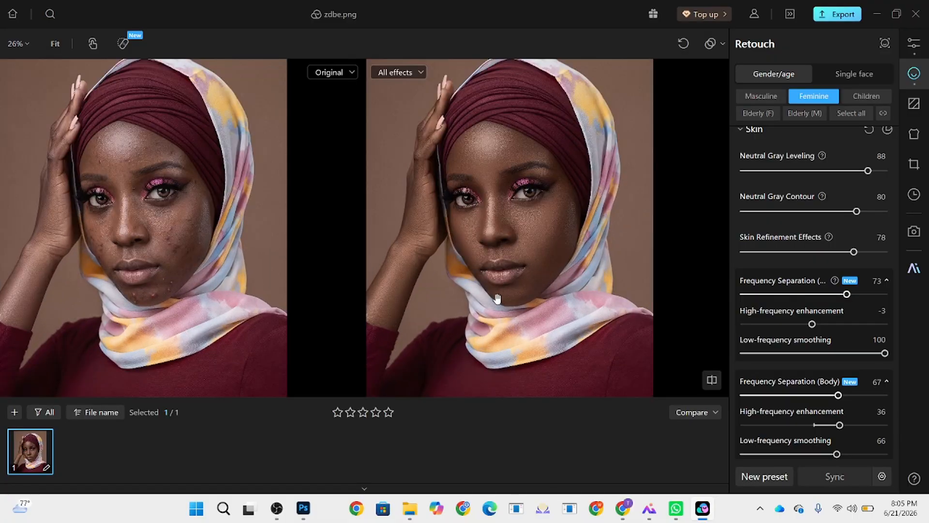